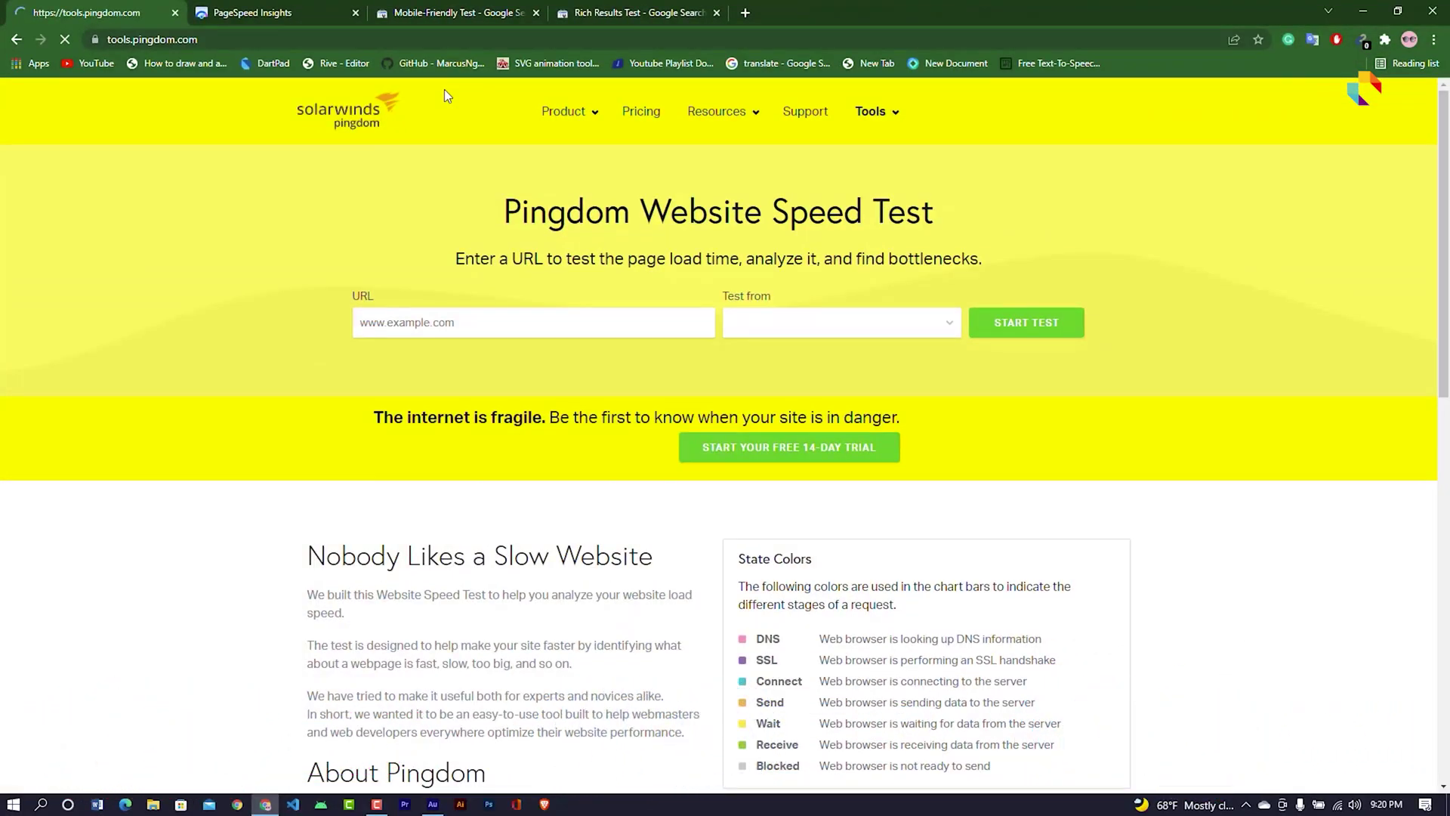
# Focus the Pingdom speed test URL field to begin entering a site address.
pyautogui.click(497, 327)
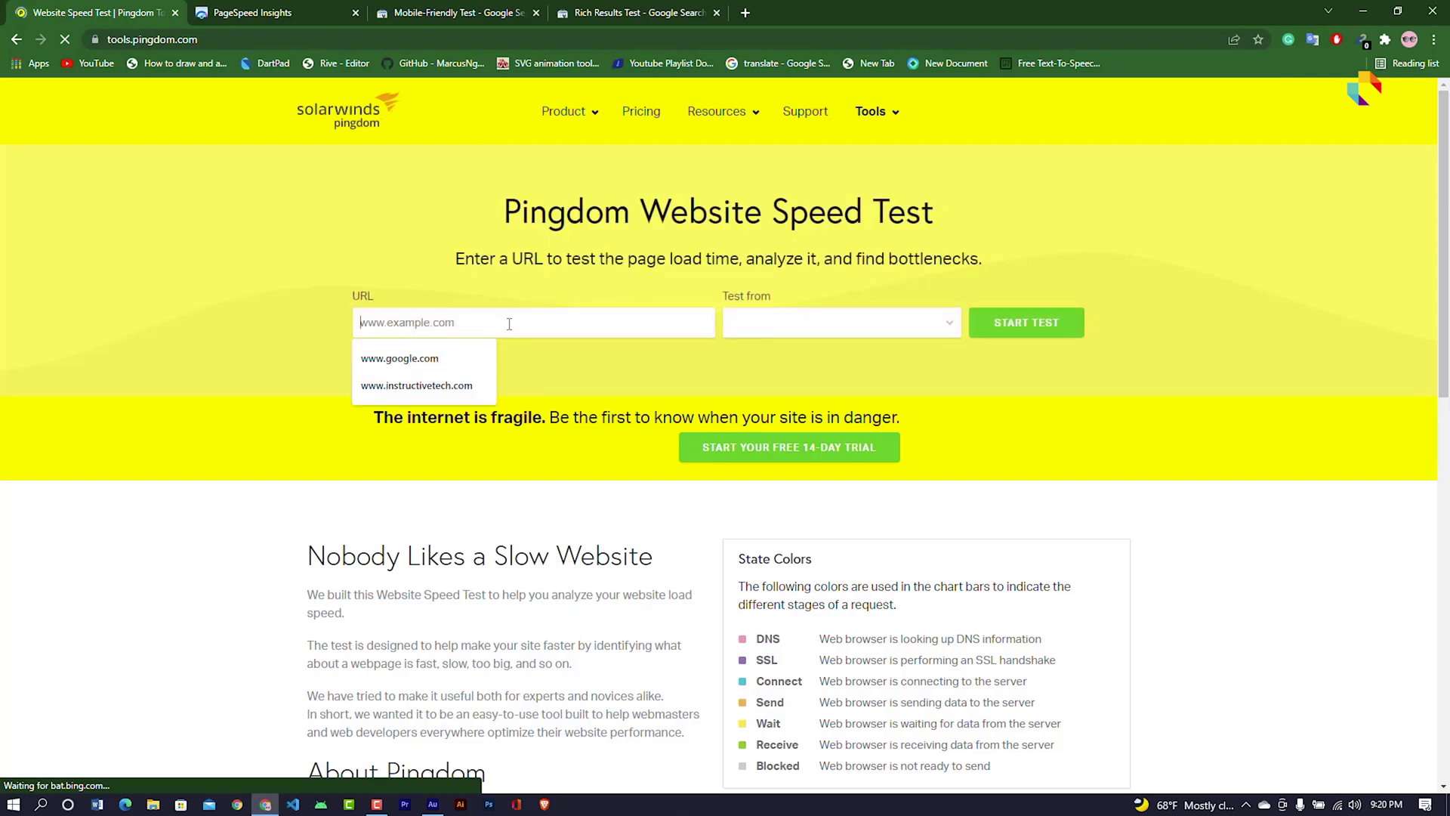
pyautogui.write('www')
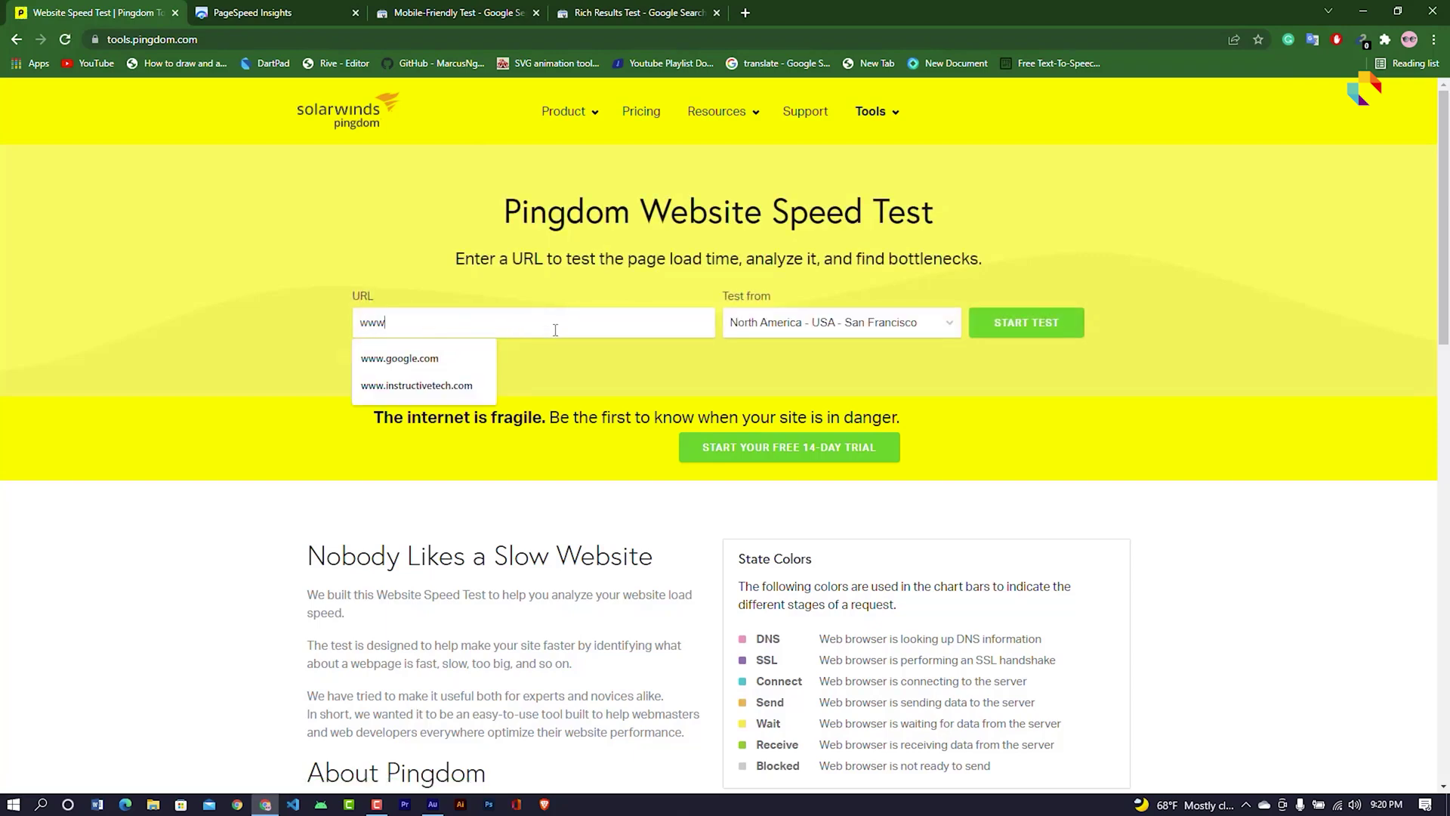
pyautogui.write('.instructivetech')
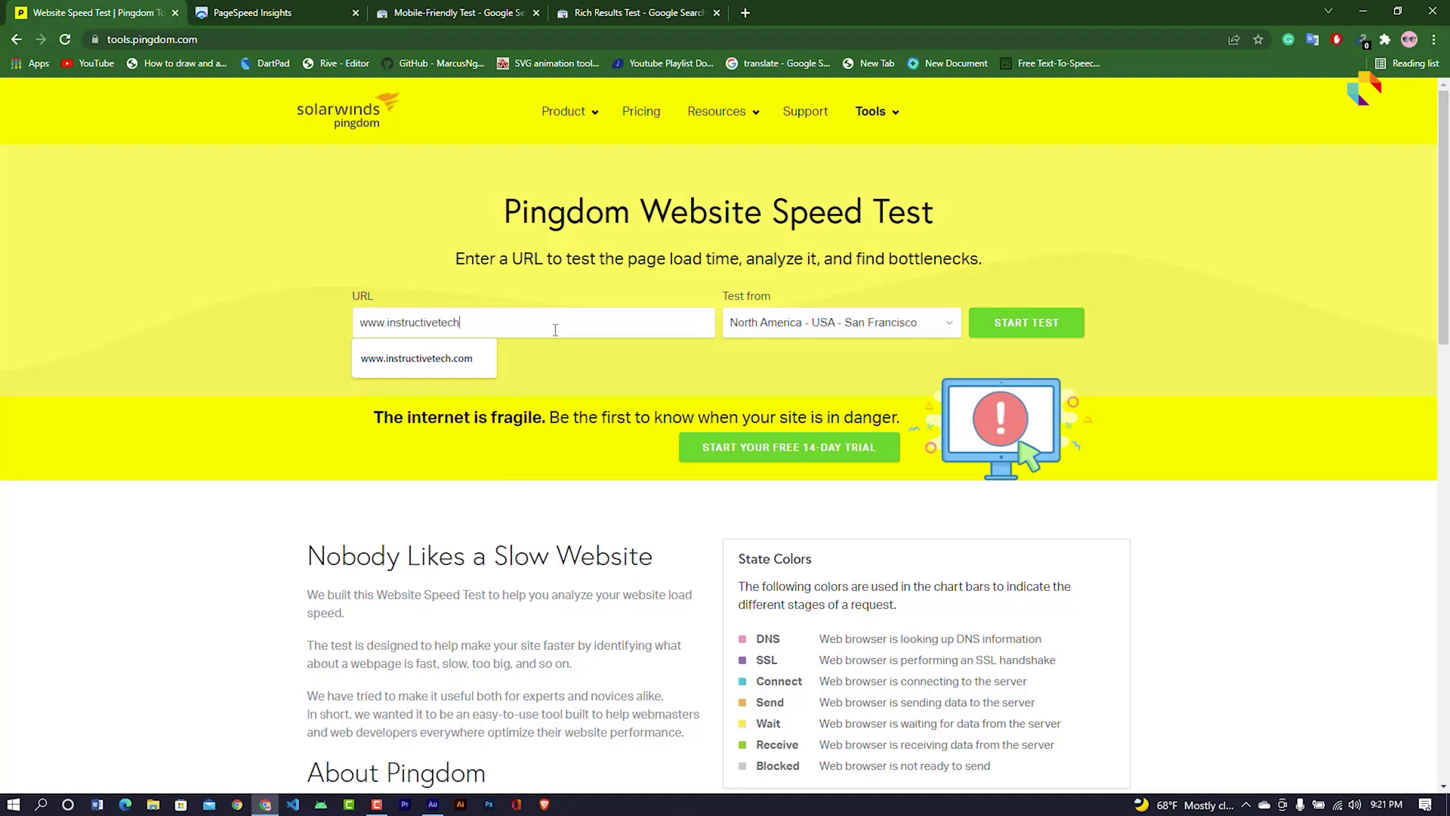
pyautogui.write('.com')
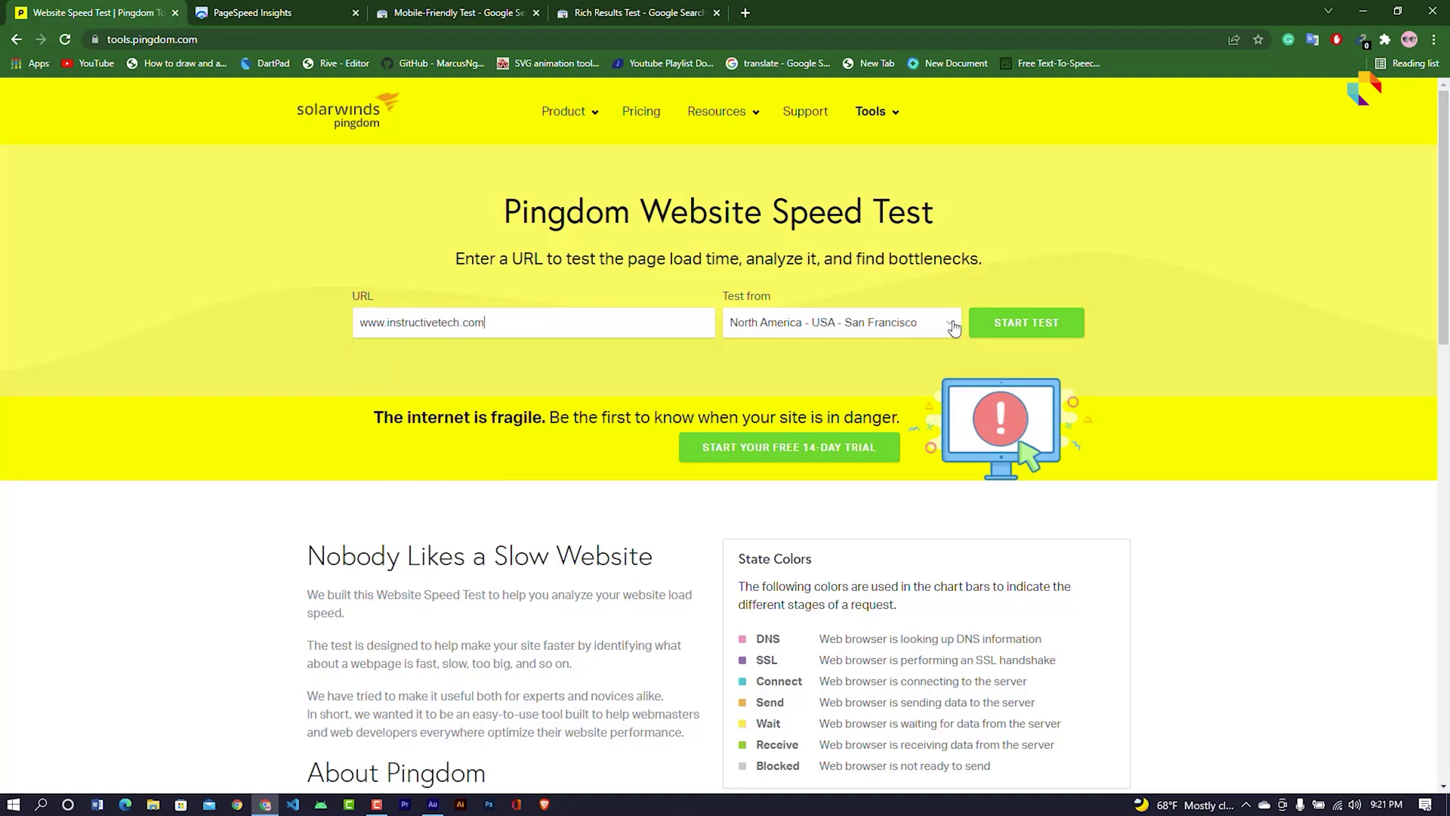
pyautogui.click(950, 323)
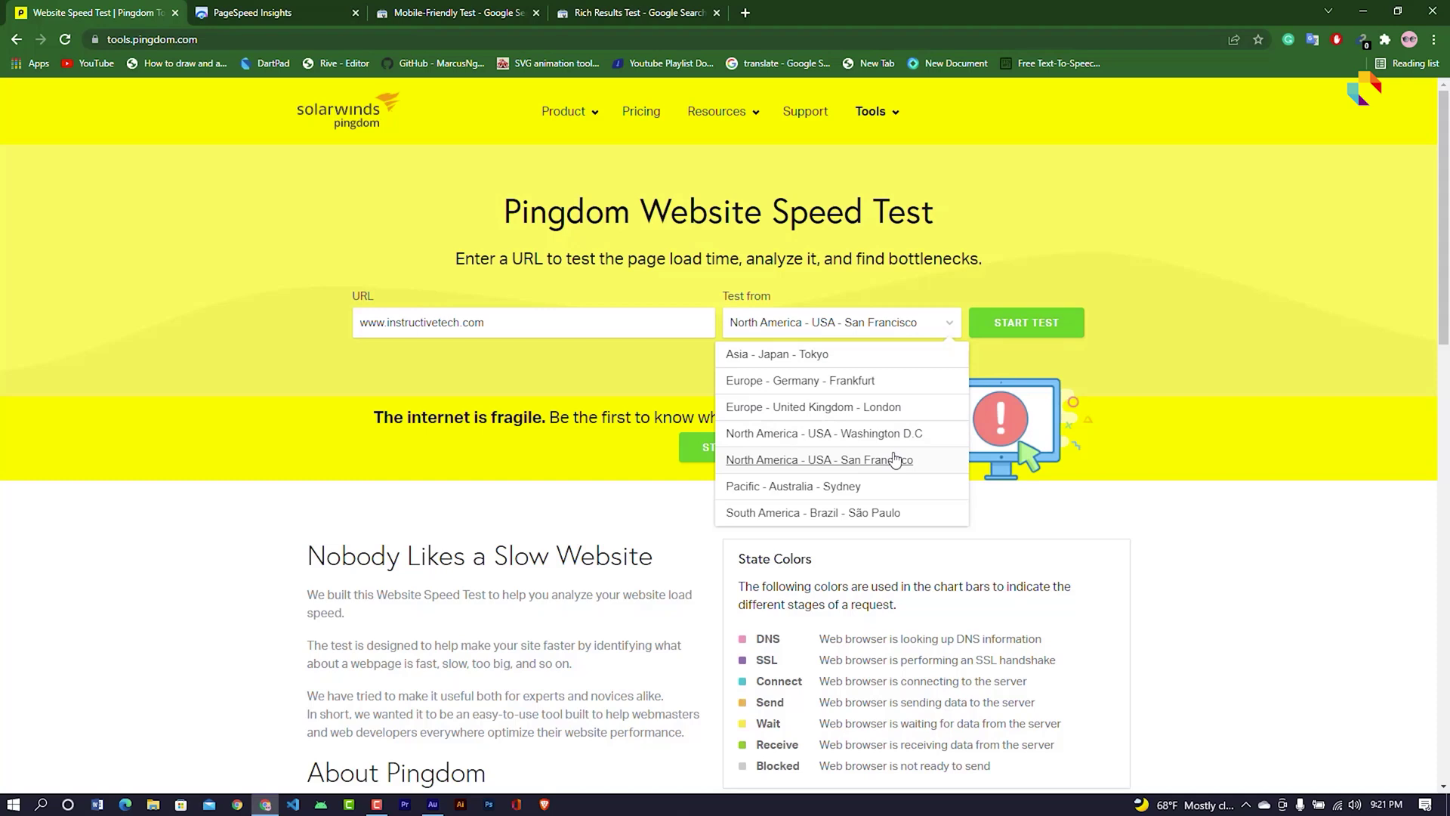
pyautogui.click(894, 460)
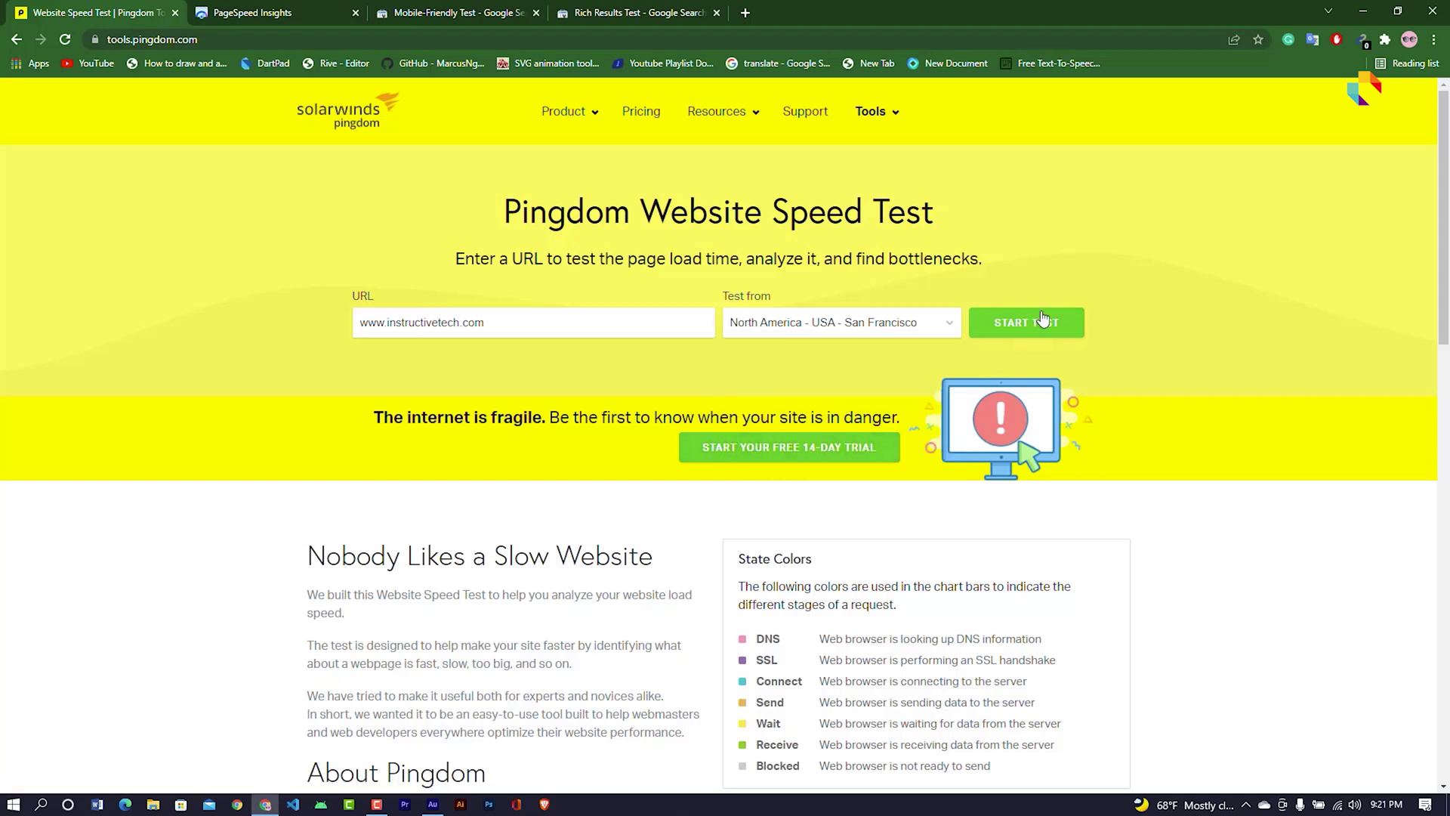
pyautogui.click(1043, 318)
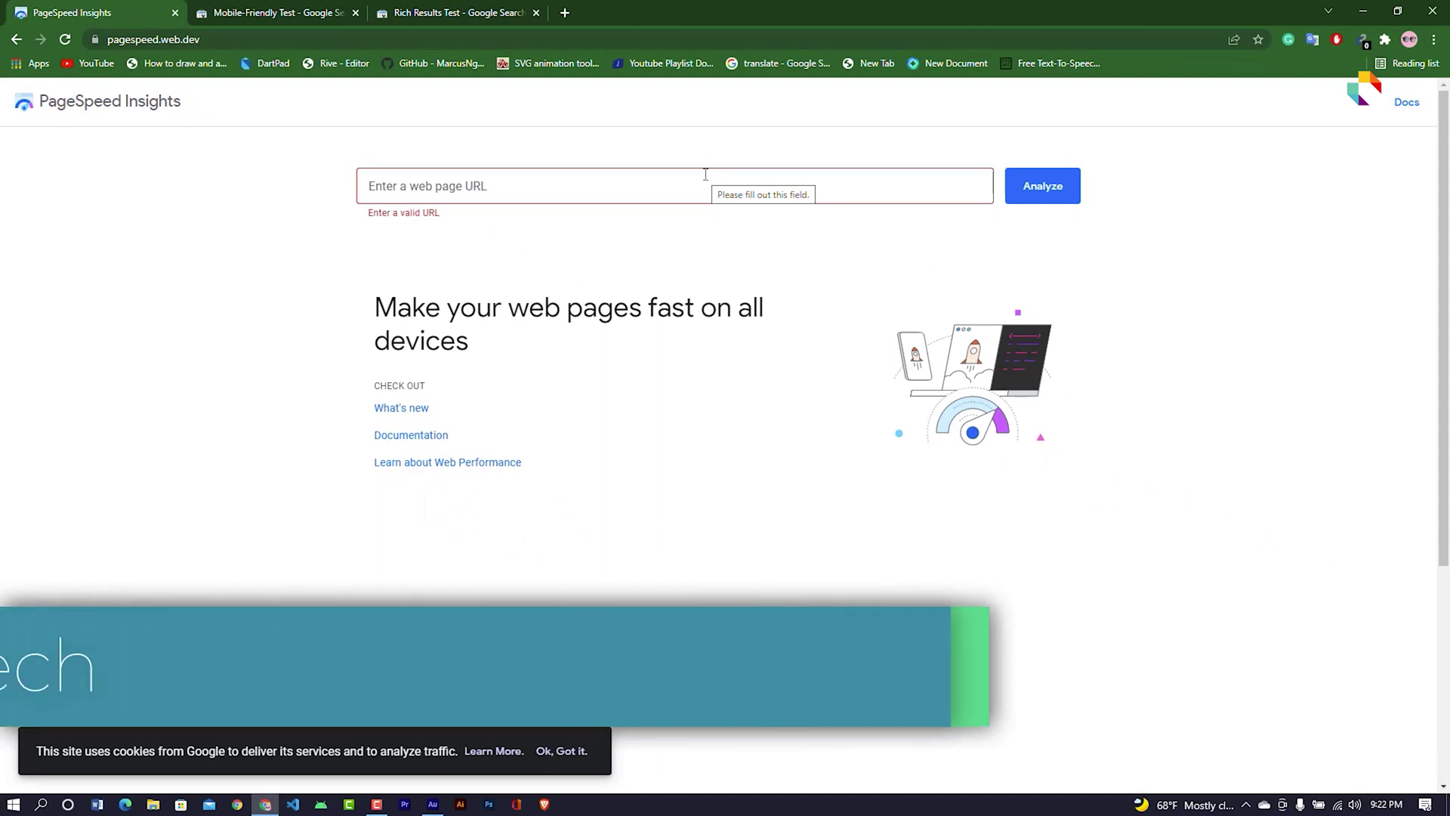
pyautogui.click(705, 175)
pyautogui.click(818, 266)
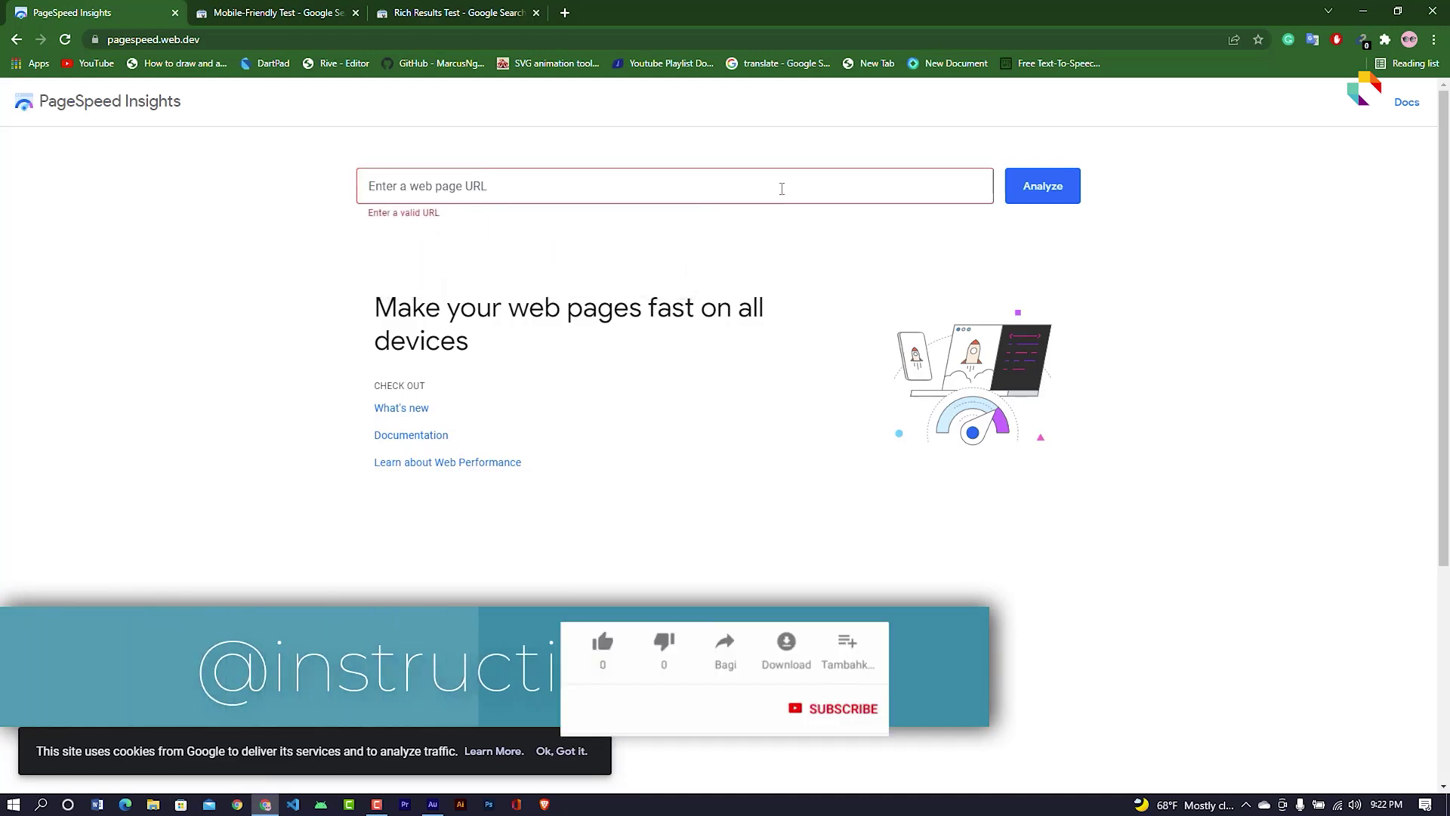
pyautogui.click(782, 189)
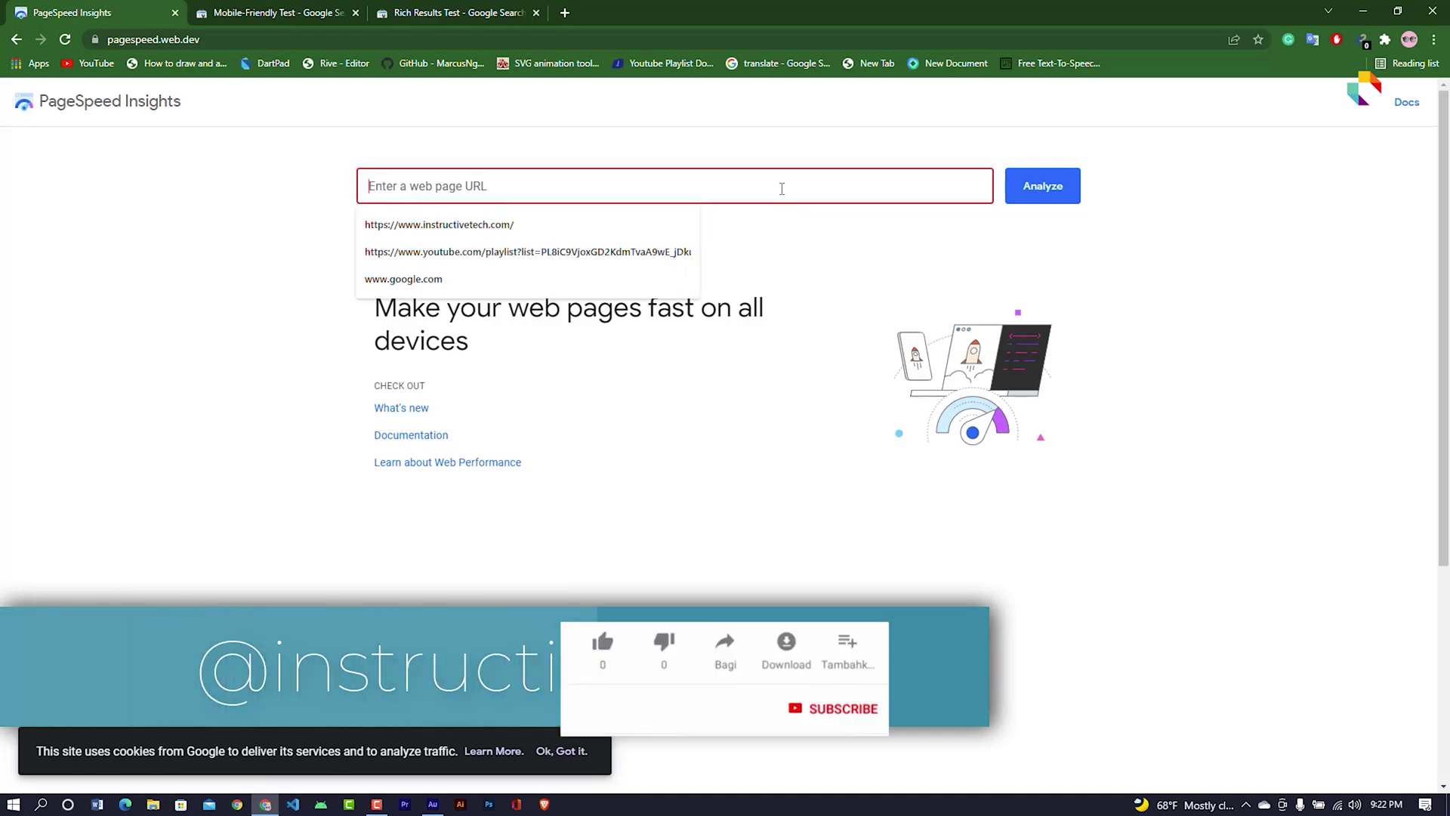
pyautogui.click(592, 222)
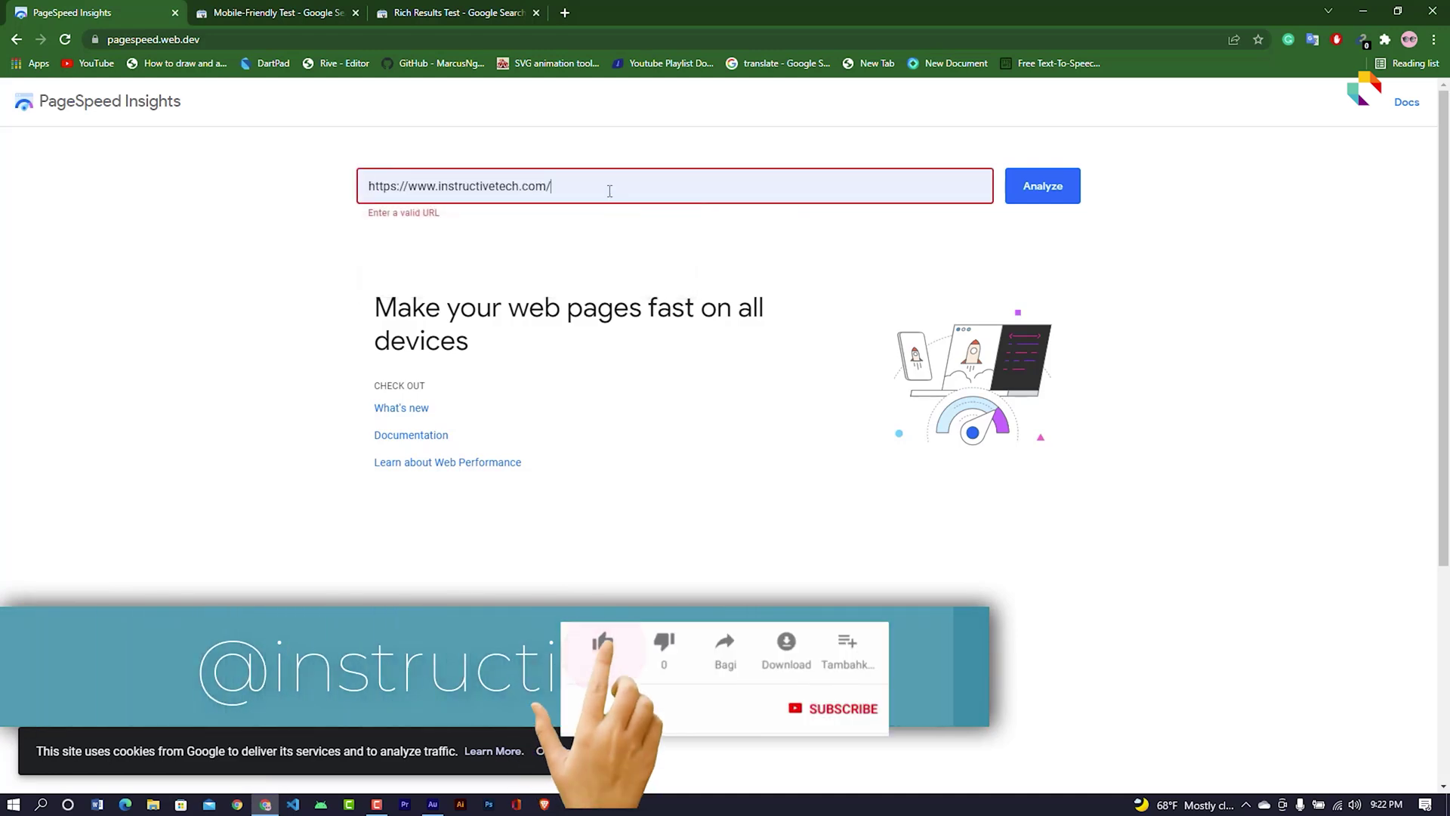
pyautogui.click(1060, 195)
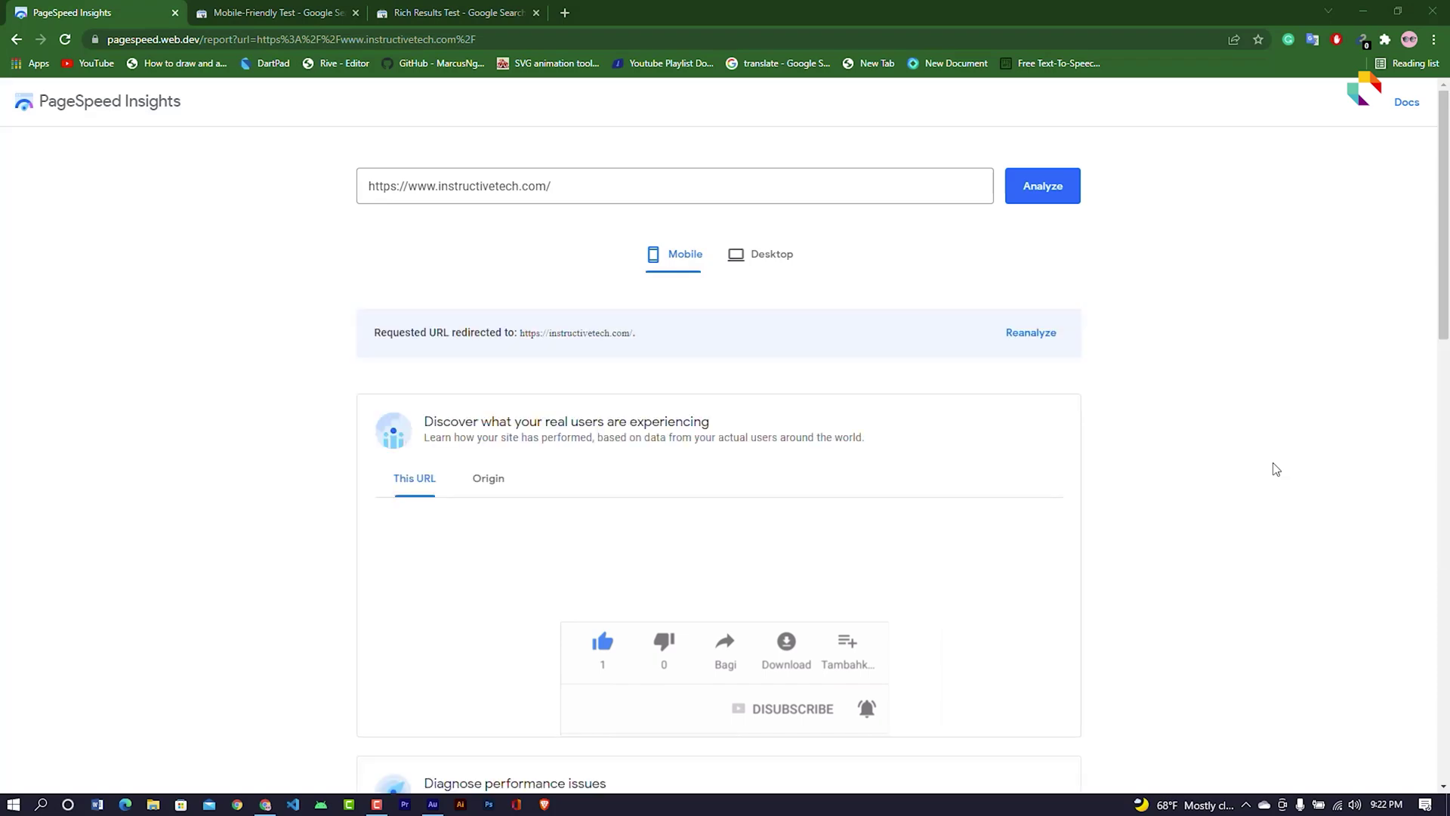
pyautogui.scroll(-5, 1254, 506)
pyautogui.scroll(-2, 1253, 513)
pyautogui.scroll(-5, 1255, 509)
pyautogui.scroll(7, 1256, 508)
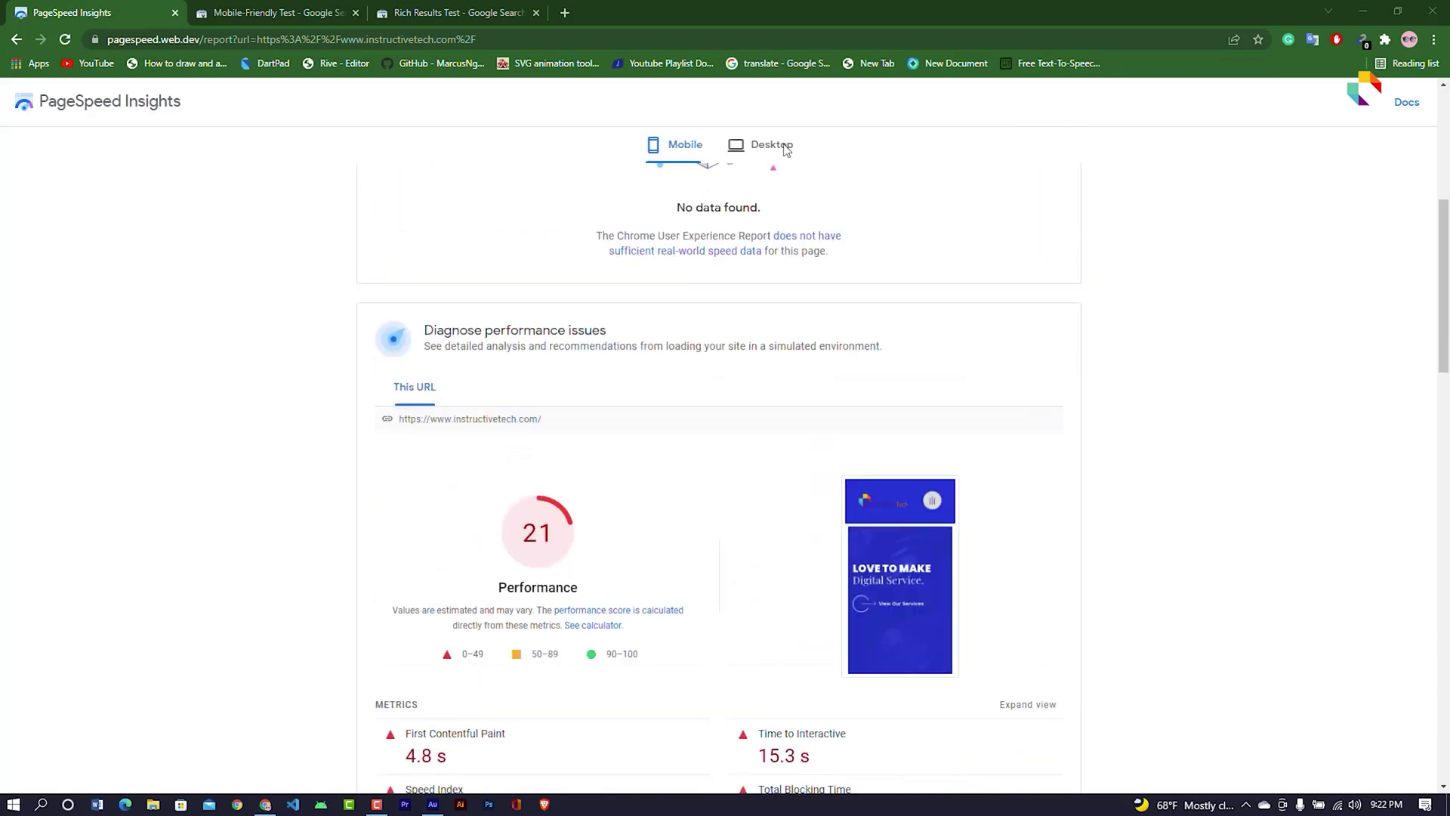
# Switch to the Desktop results and review the desktop score of 70.
pyautogui.click(782, 146)
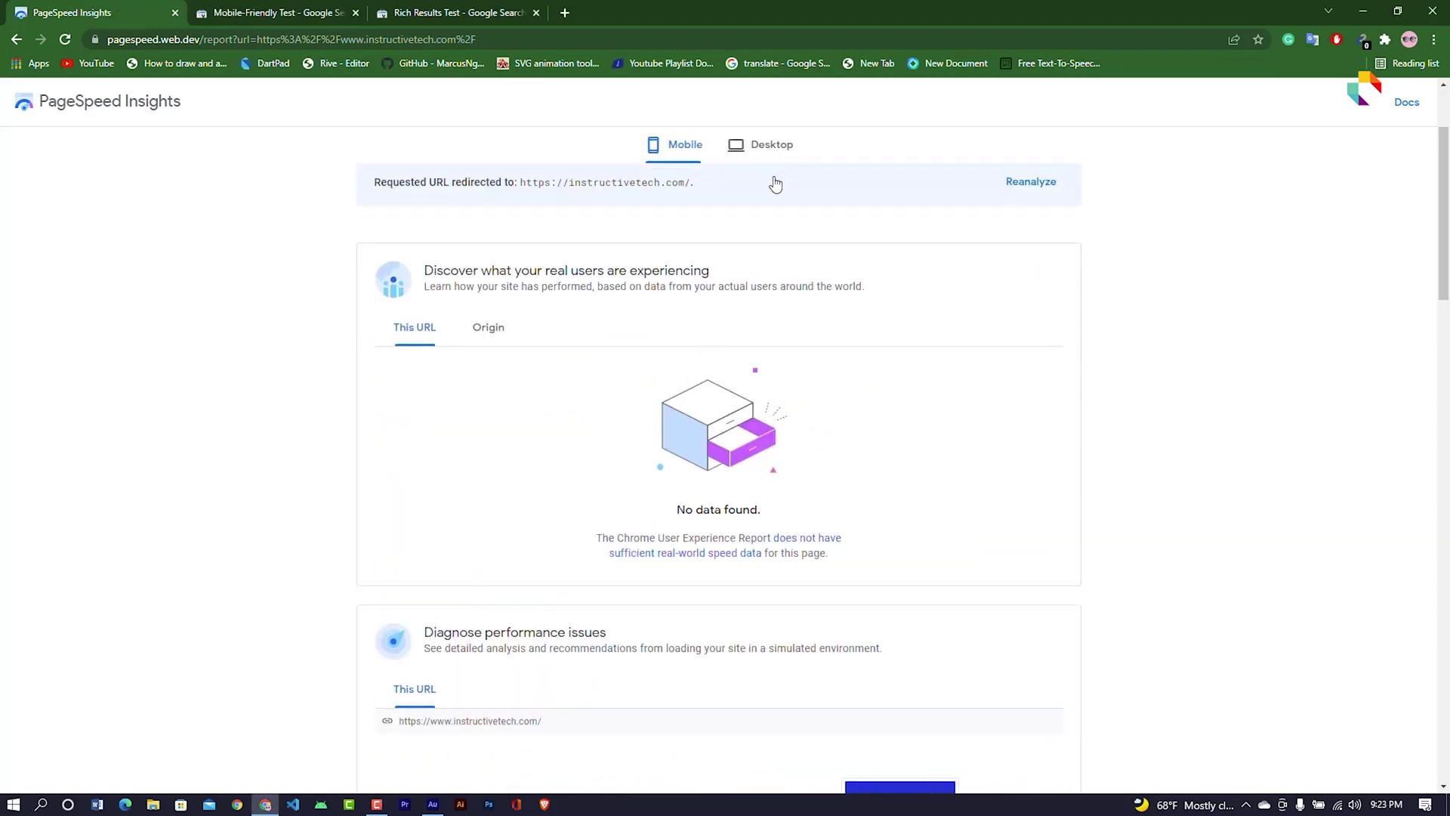
pyautogui.scroll(-7, 1256, 394)
pyautogui.scroll(-2, 1256, 393)
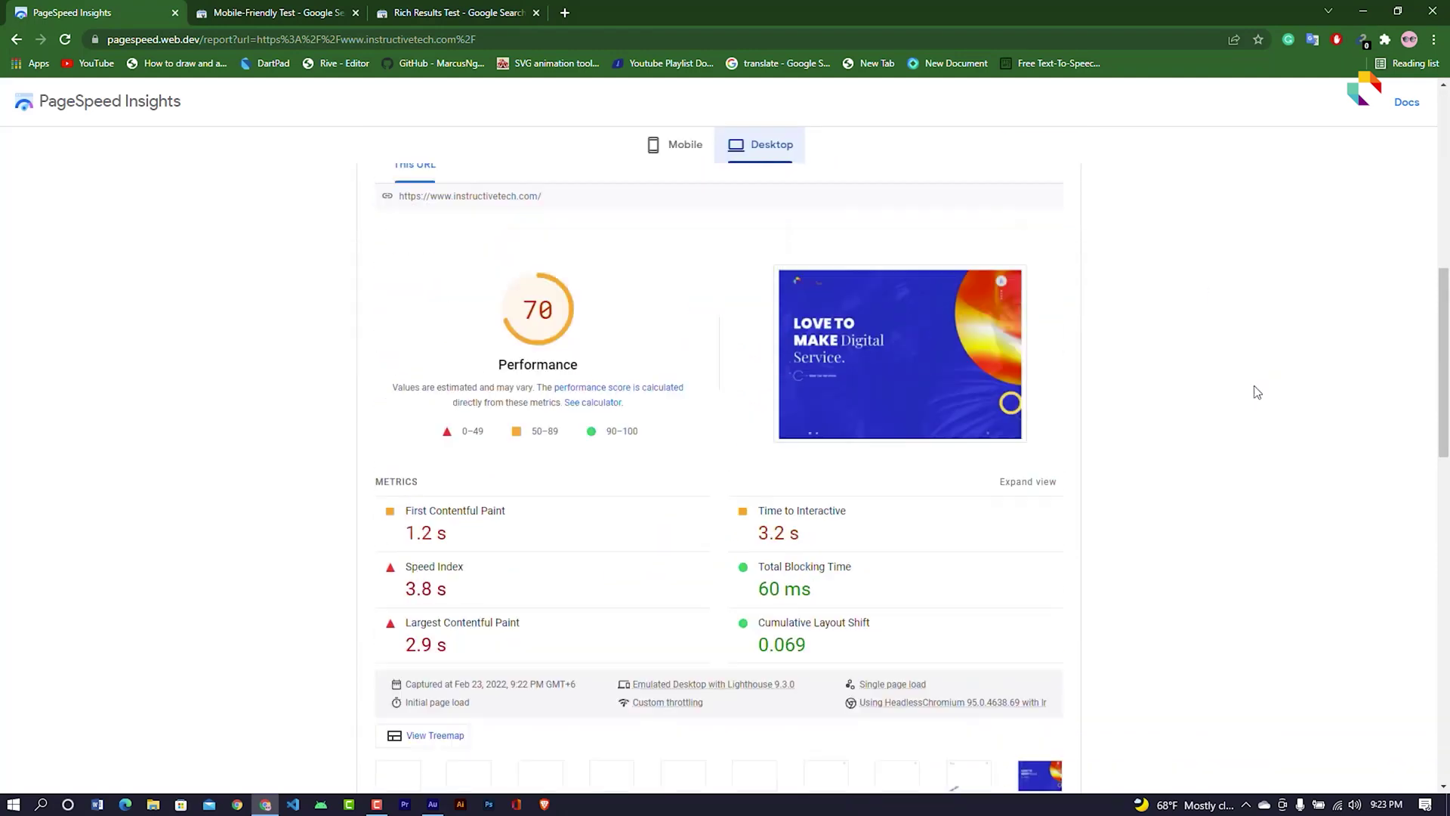
pyautogui.scroll(-1, 1256, 393)
pyautogui.scroll(7, 1256, 392)
pyautogui.scroll(3, 1258, 378)
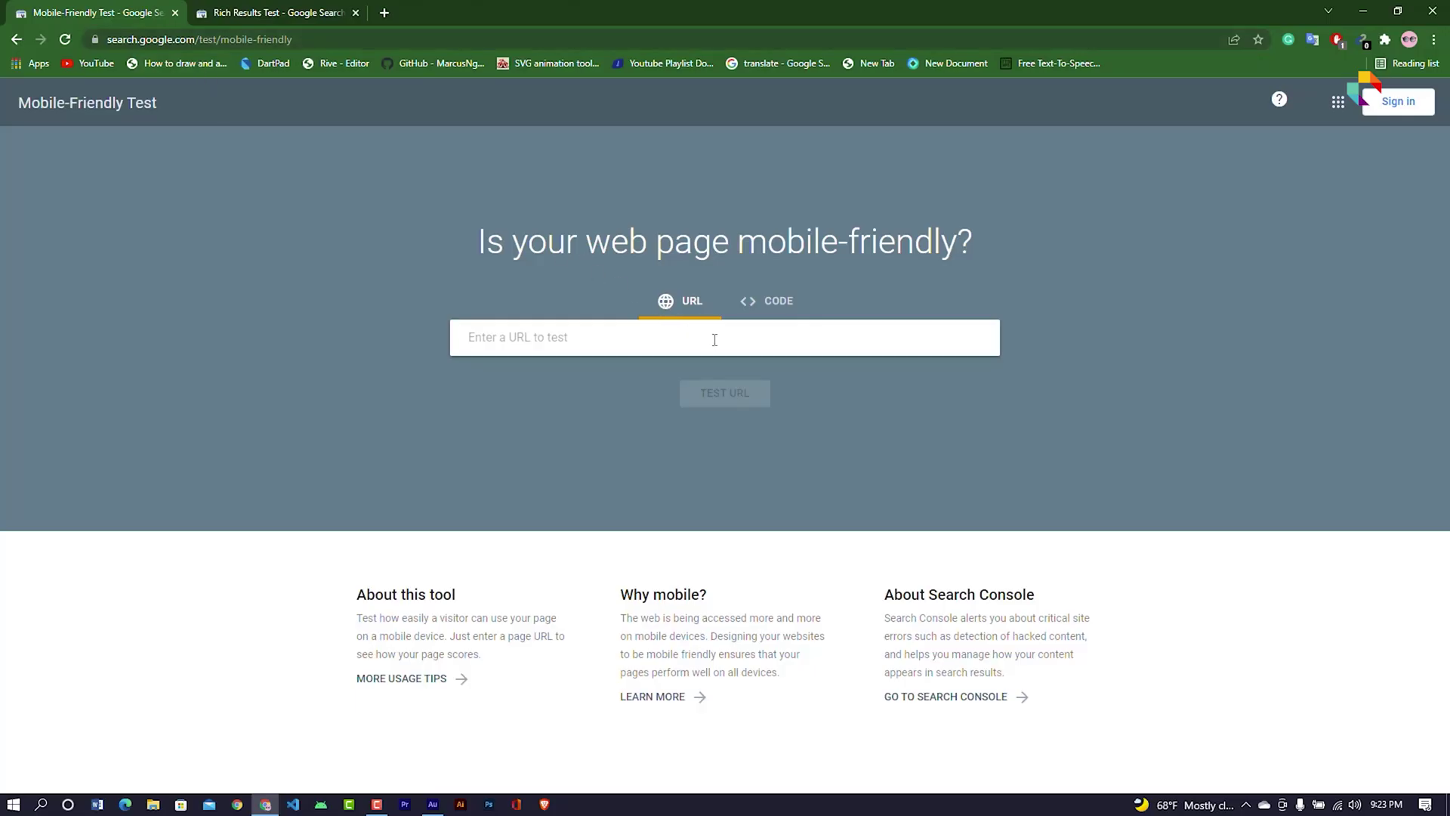
pyautogui.click(714, 340)
pyautogui.write('ww')
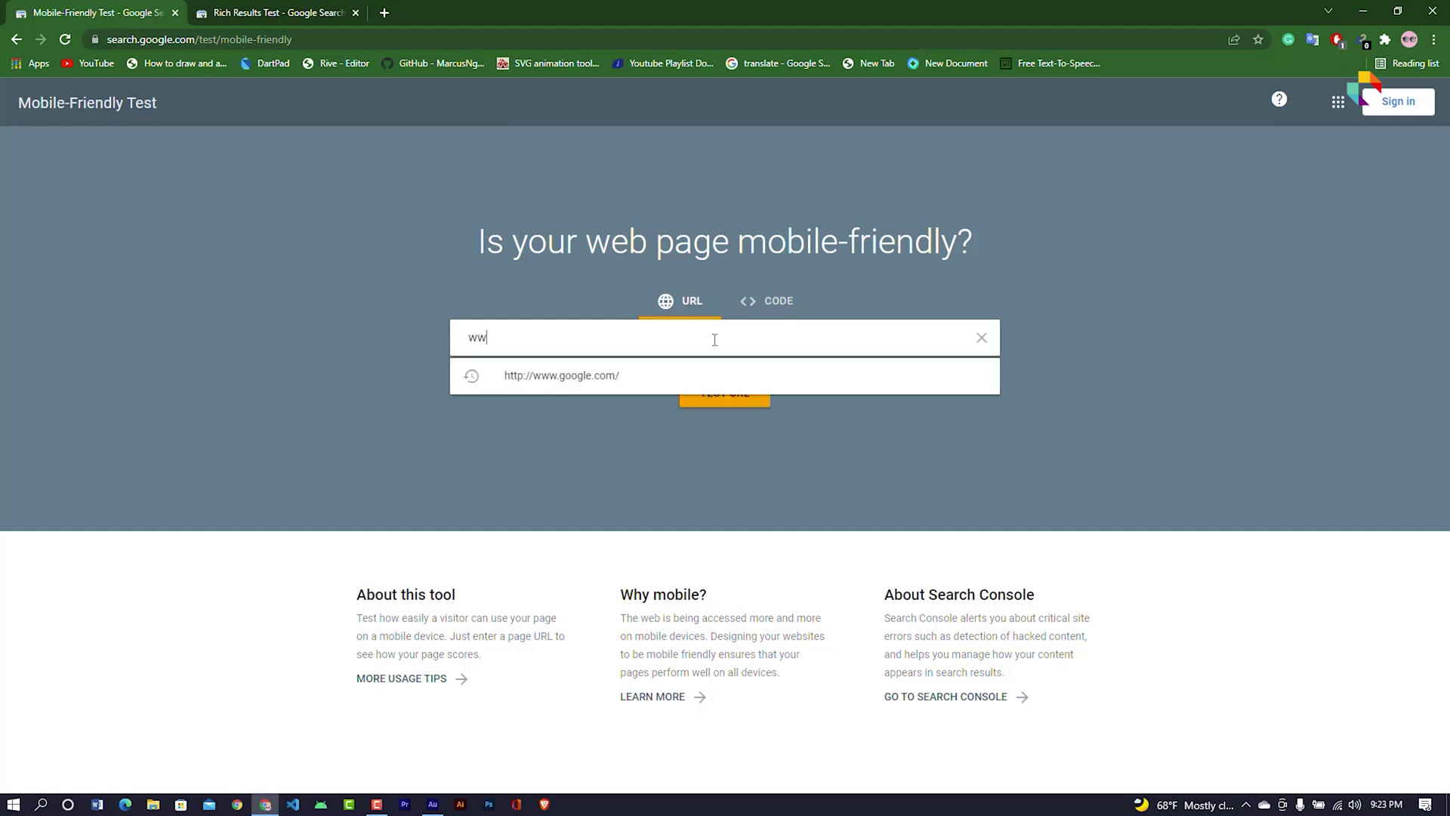
pyautogui.write('.instructivetech.om')
pyautogui.press('Return')
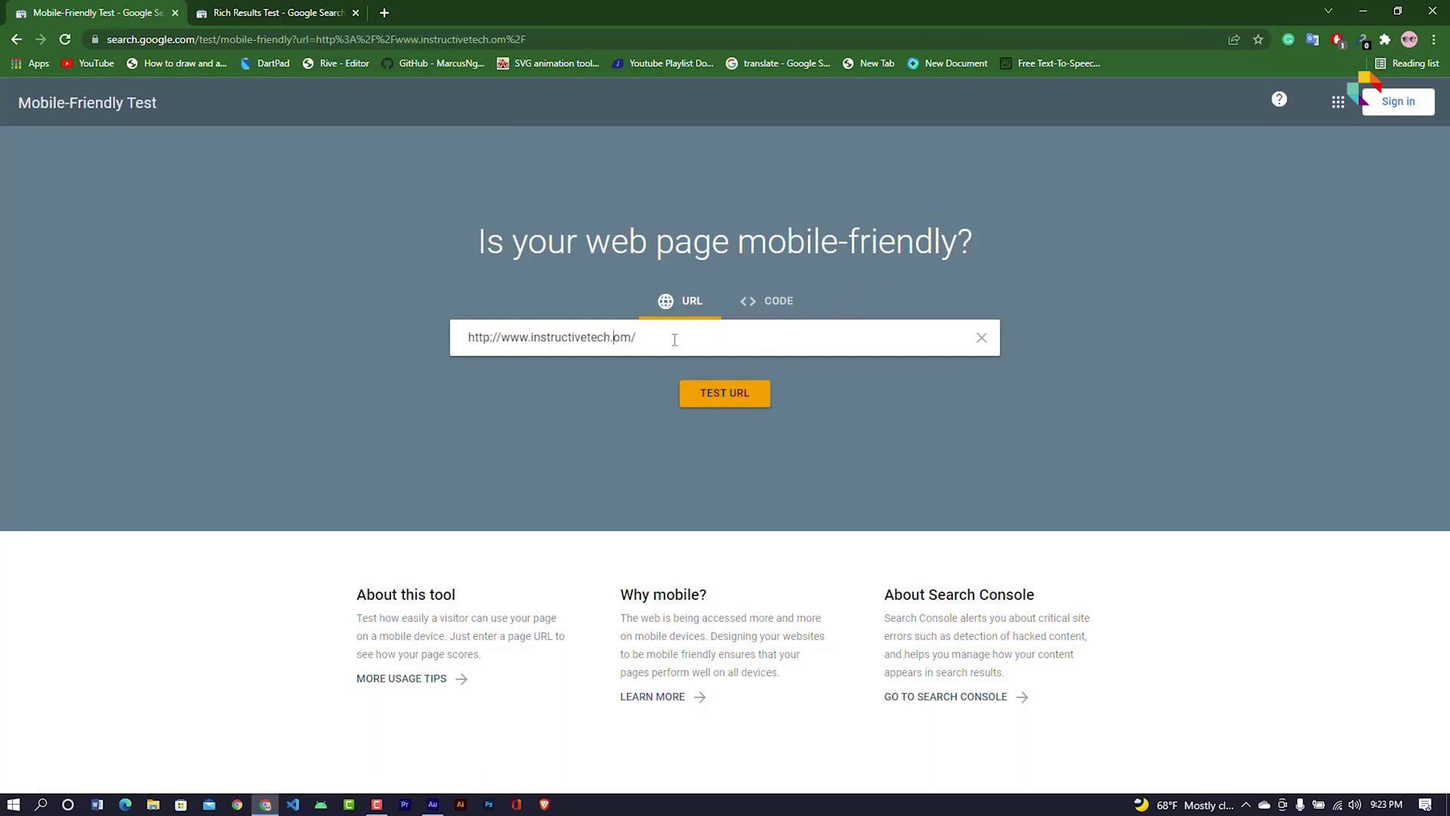
pyautogui.write('c')
pyautogui.click(736, 393)
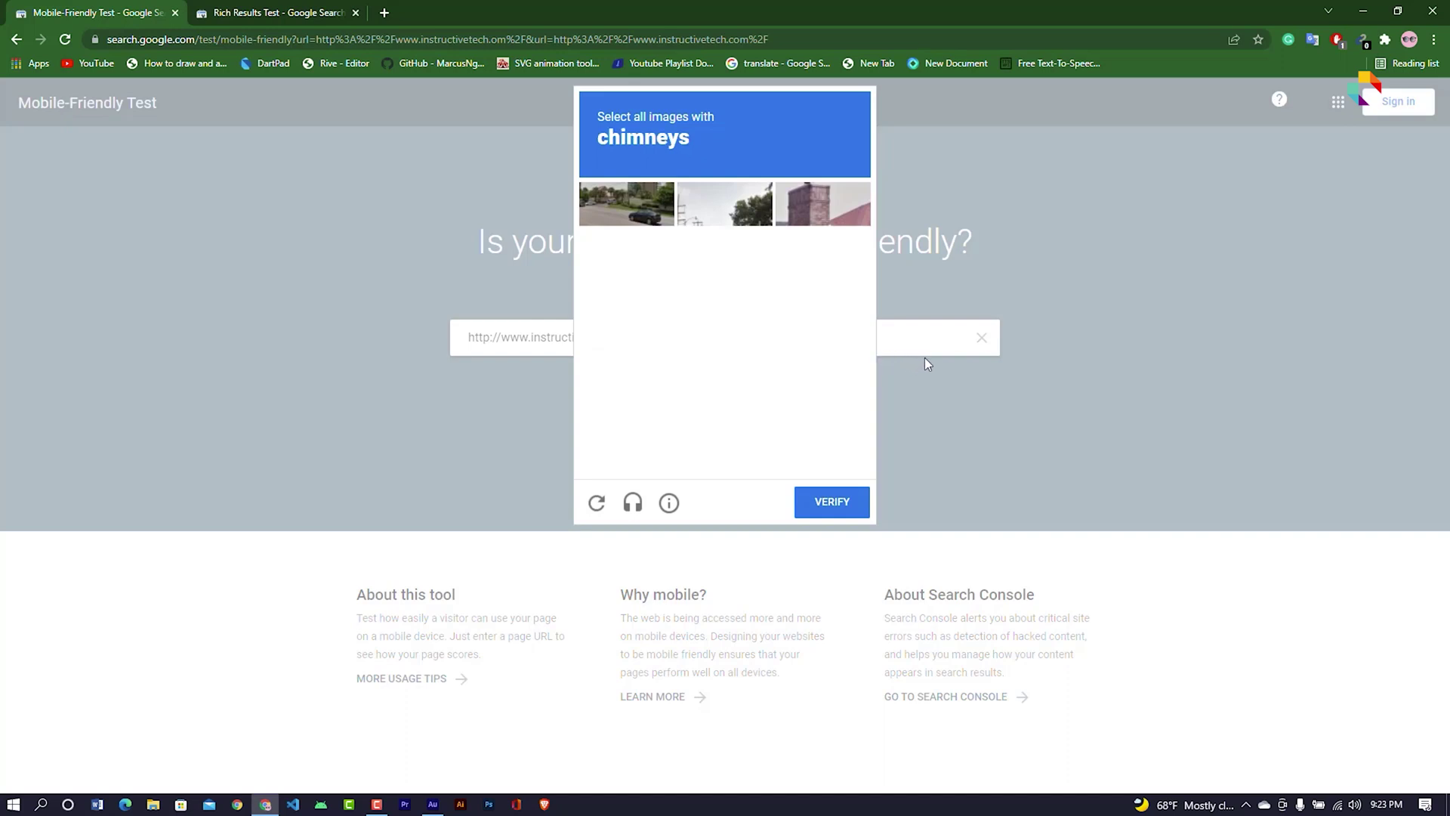
# Pass the reCAPTCHA by selecting the three right-column chimney images and verifying.
pyautogui.click(859, 139)
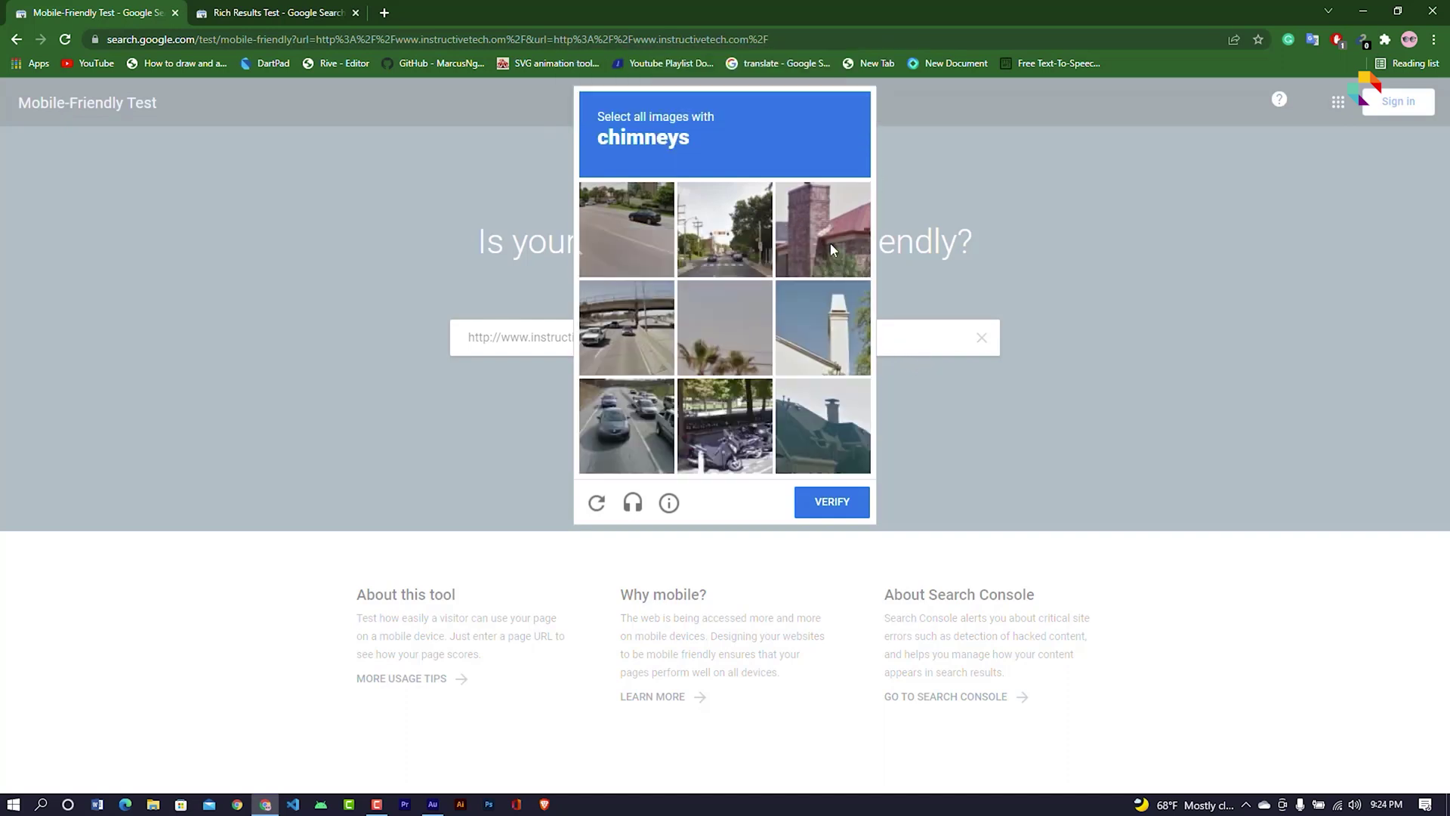
pyautogui.click(831, 243)
pyautogui.click(829, 332)
pyautogui.click(828, 434)
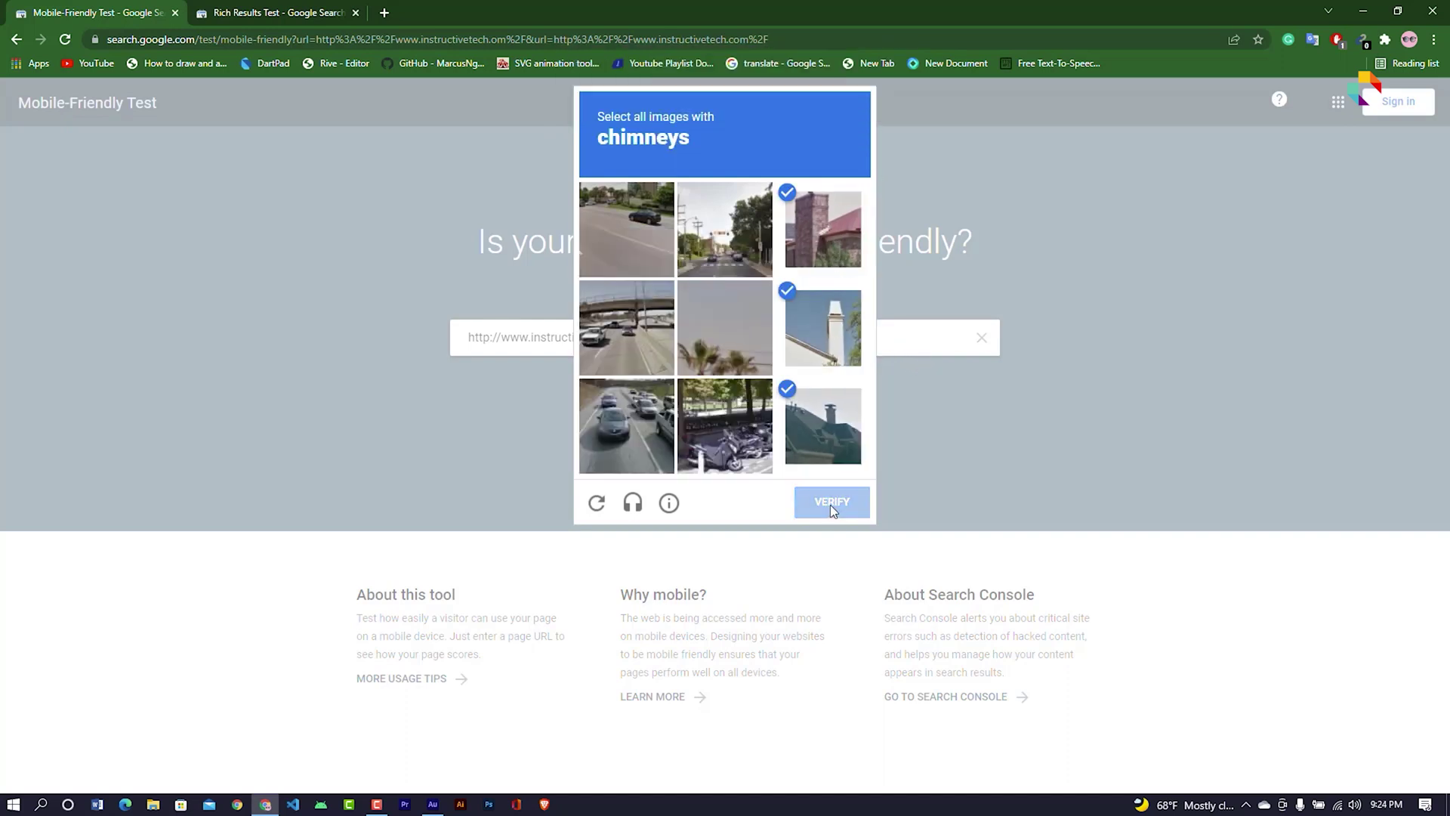
pyautogui.click(834, 500)
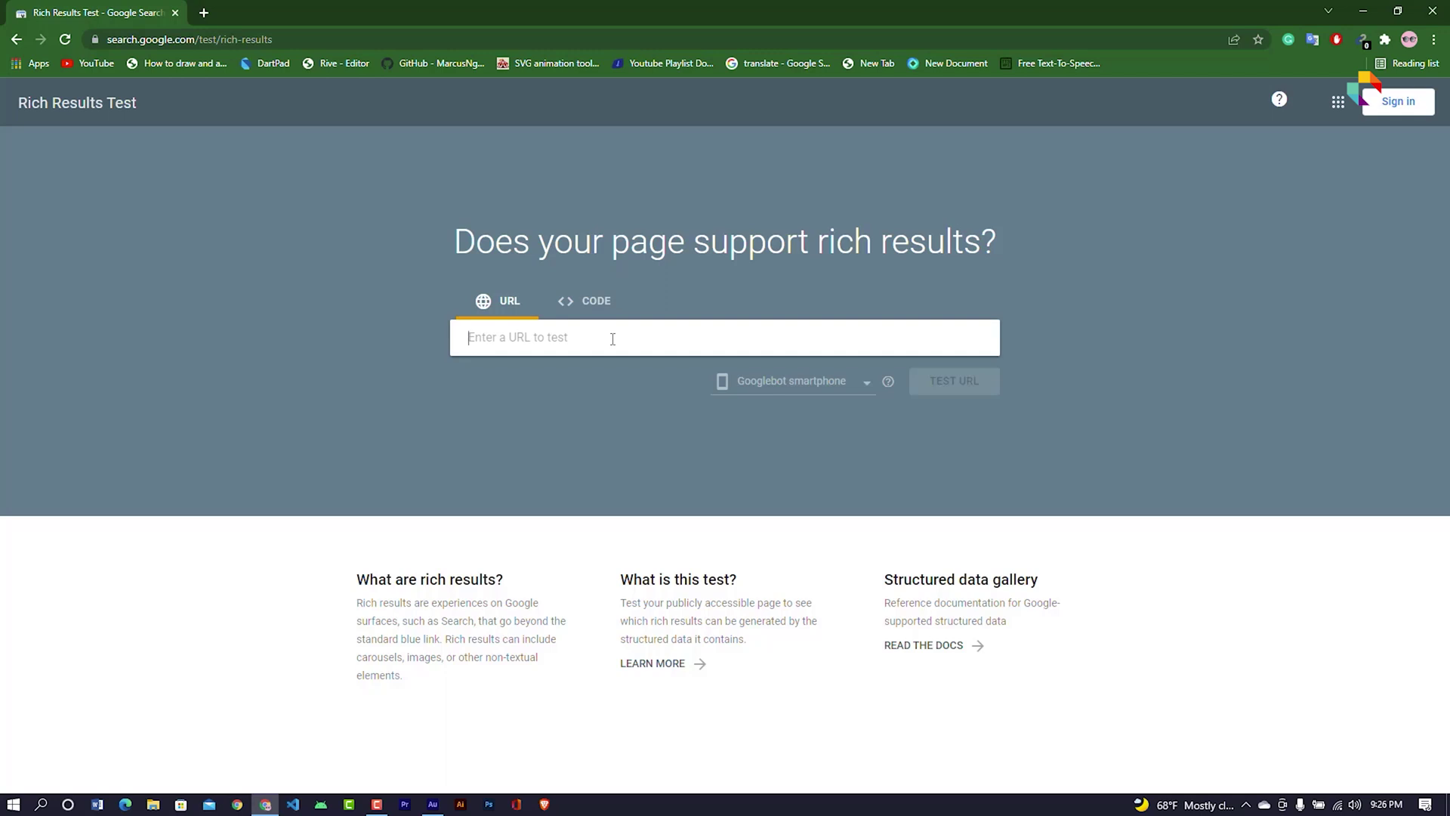
# Test instructivetech.com by URL in Rich Results Test and scroll through the two valid items.
pyautogui.click(599, 316)
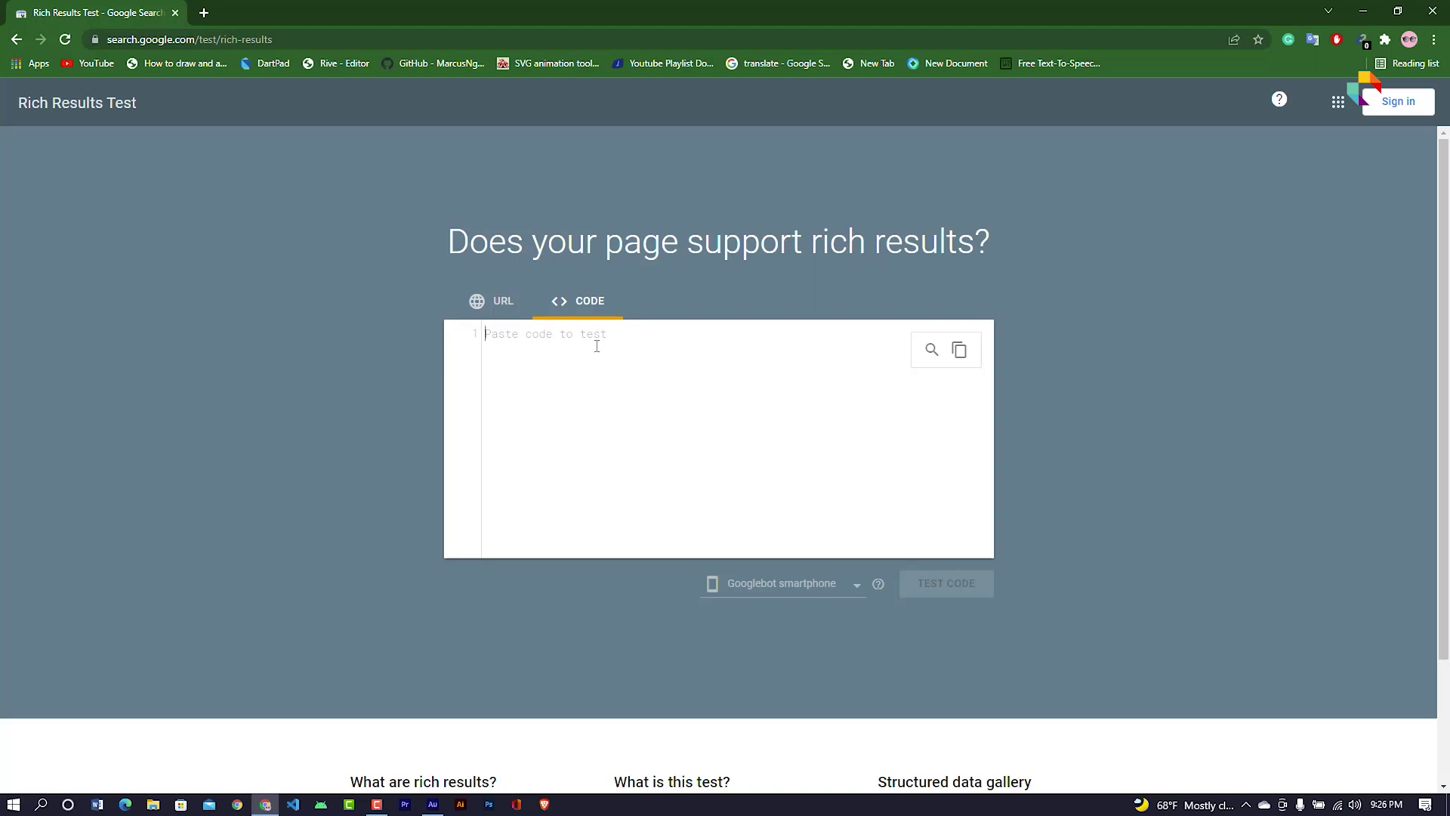
pyautogui.click(516, 309)
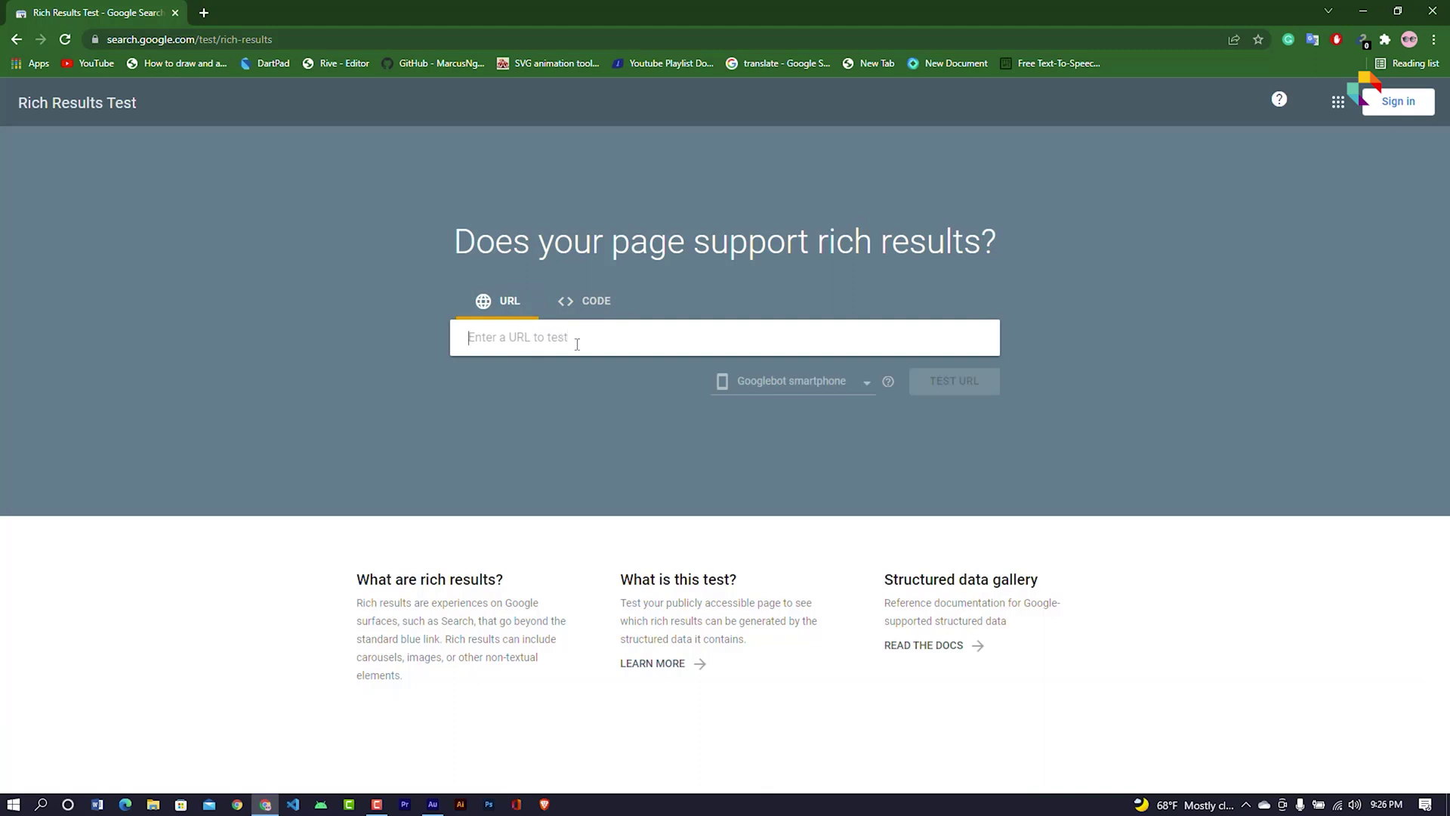
pyautogui.write('instructivetech.co')
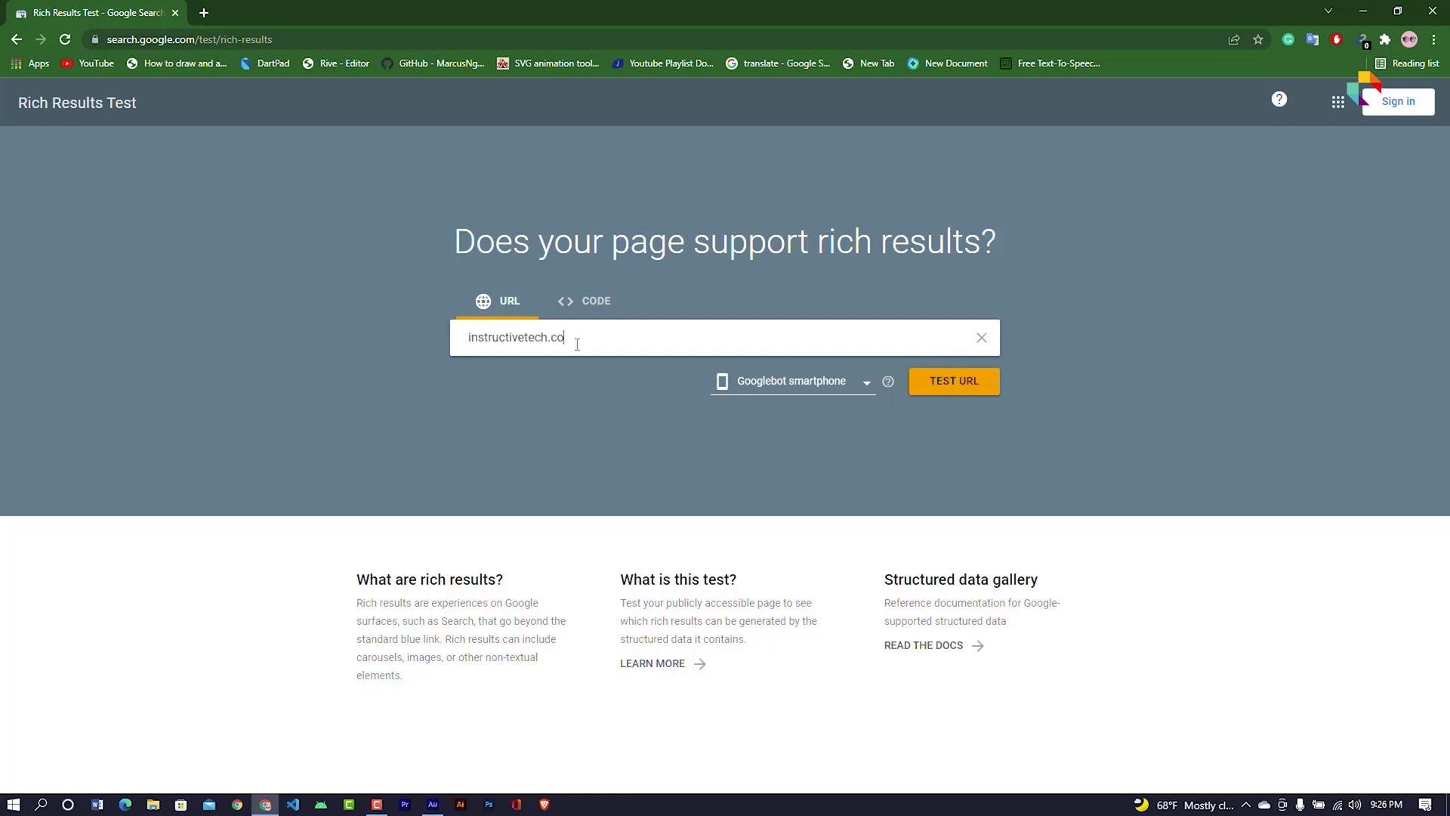
pyautogui.write('m')
pyautogui.press('Return')
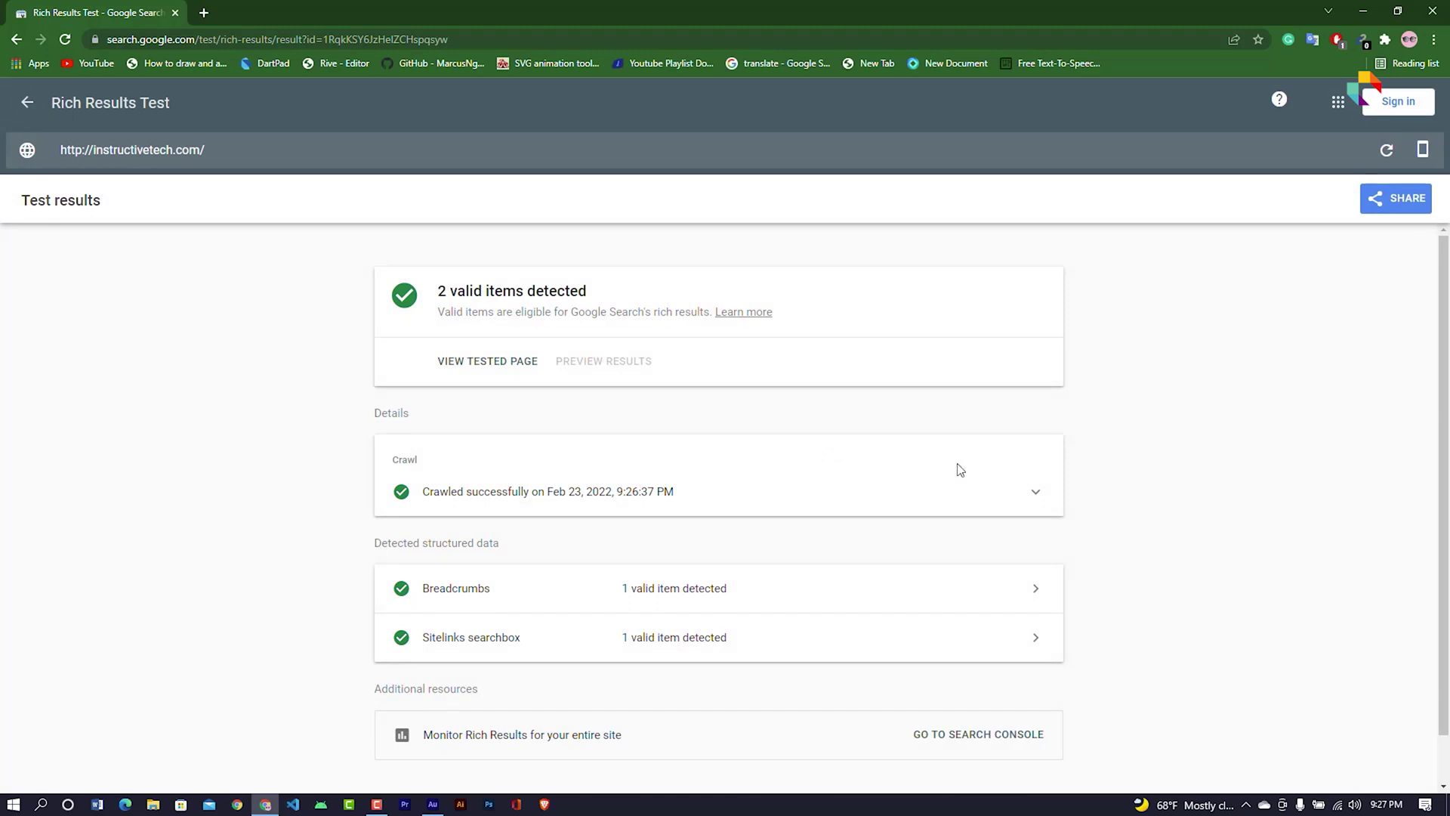
pyautogui.scroll(-1, 948, 518)
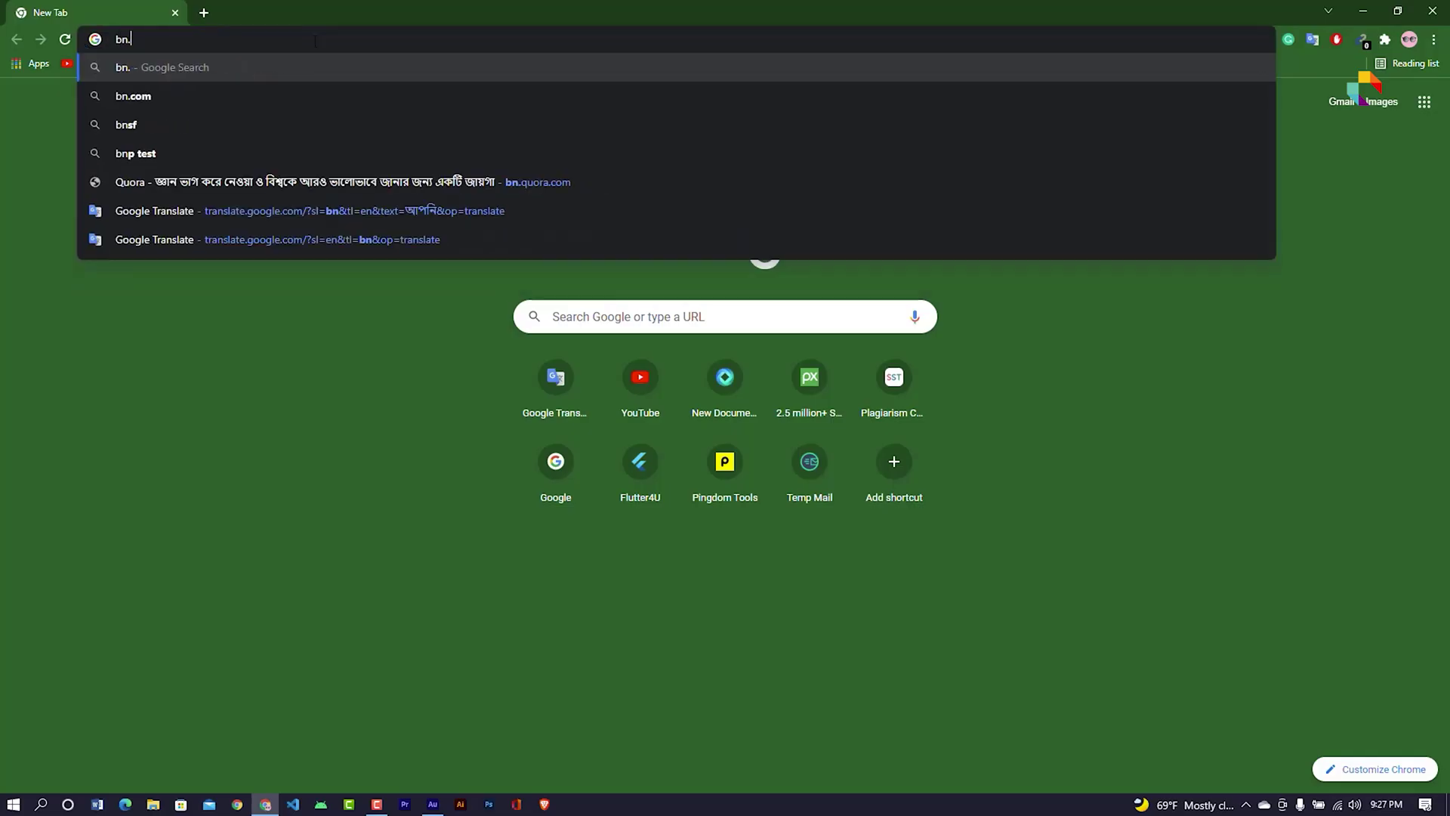
# Load bn.instructivetech.com in the new tab and bring up the page's context menu.
pyautogui.write('instructiv')
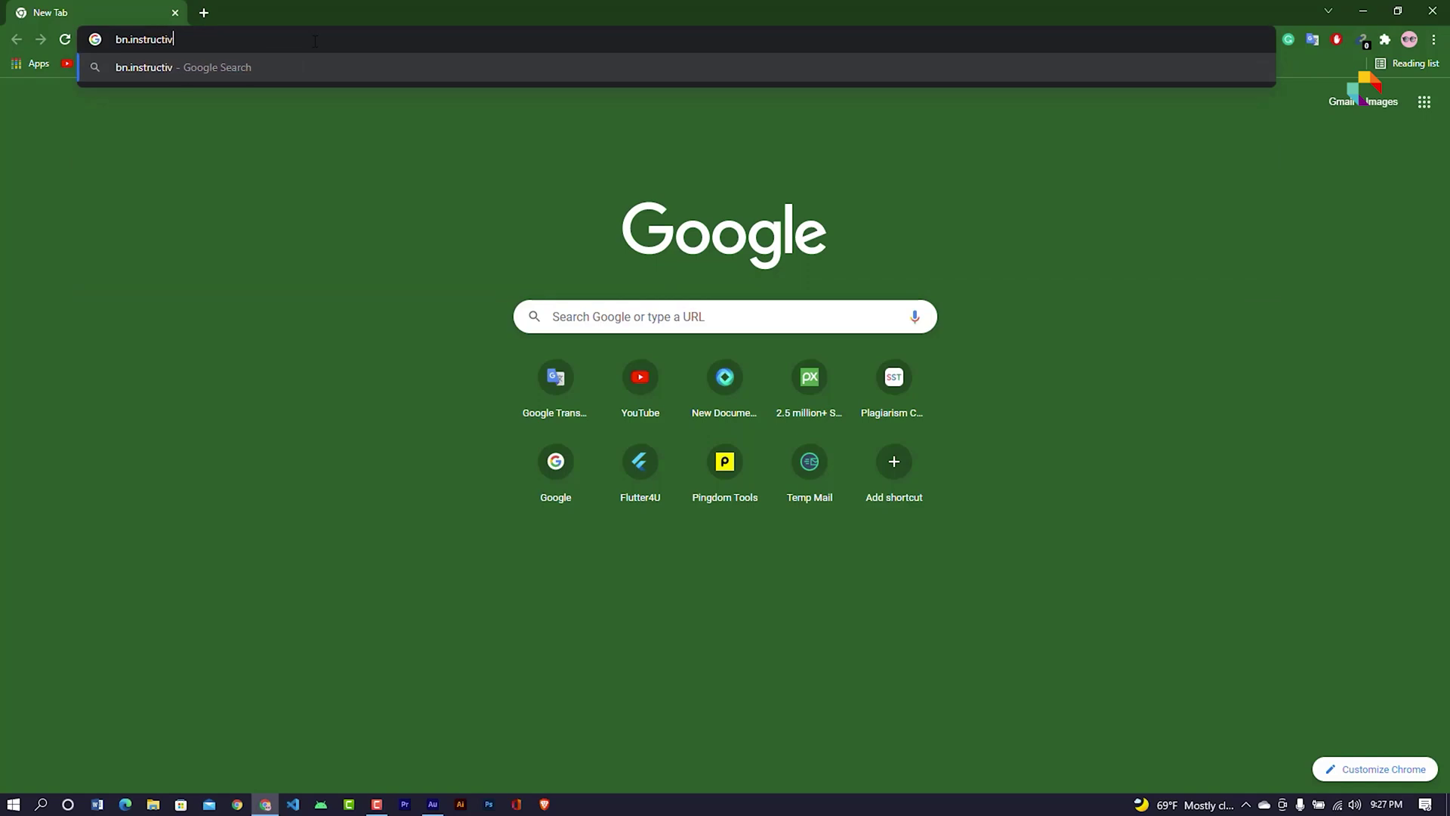
pyautogui.write('etech.com')
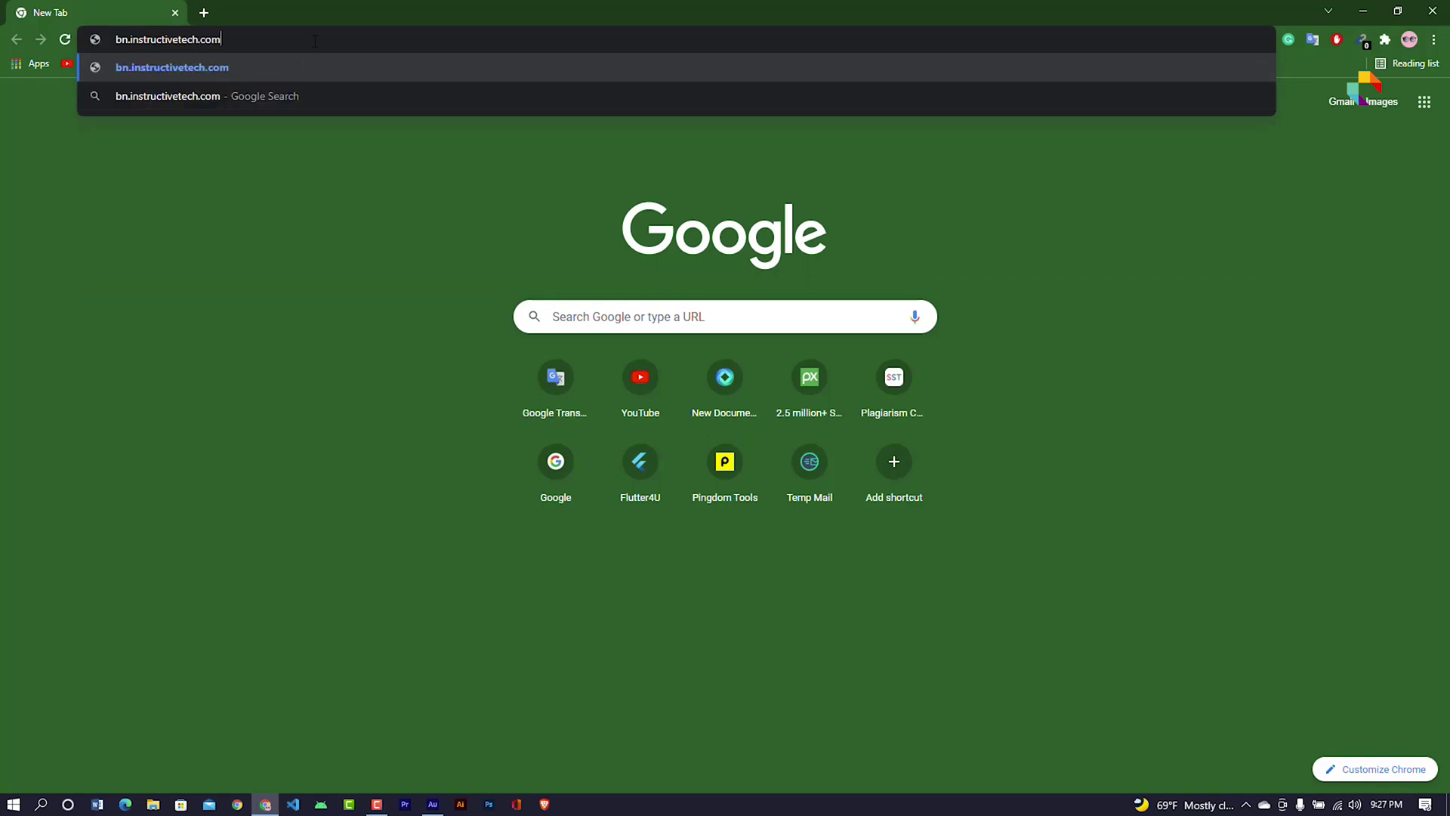
pyautogui.press('Return')
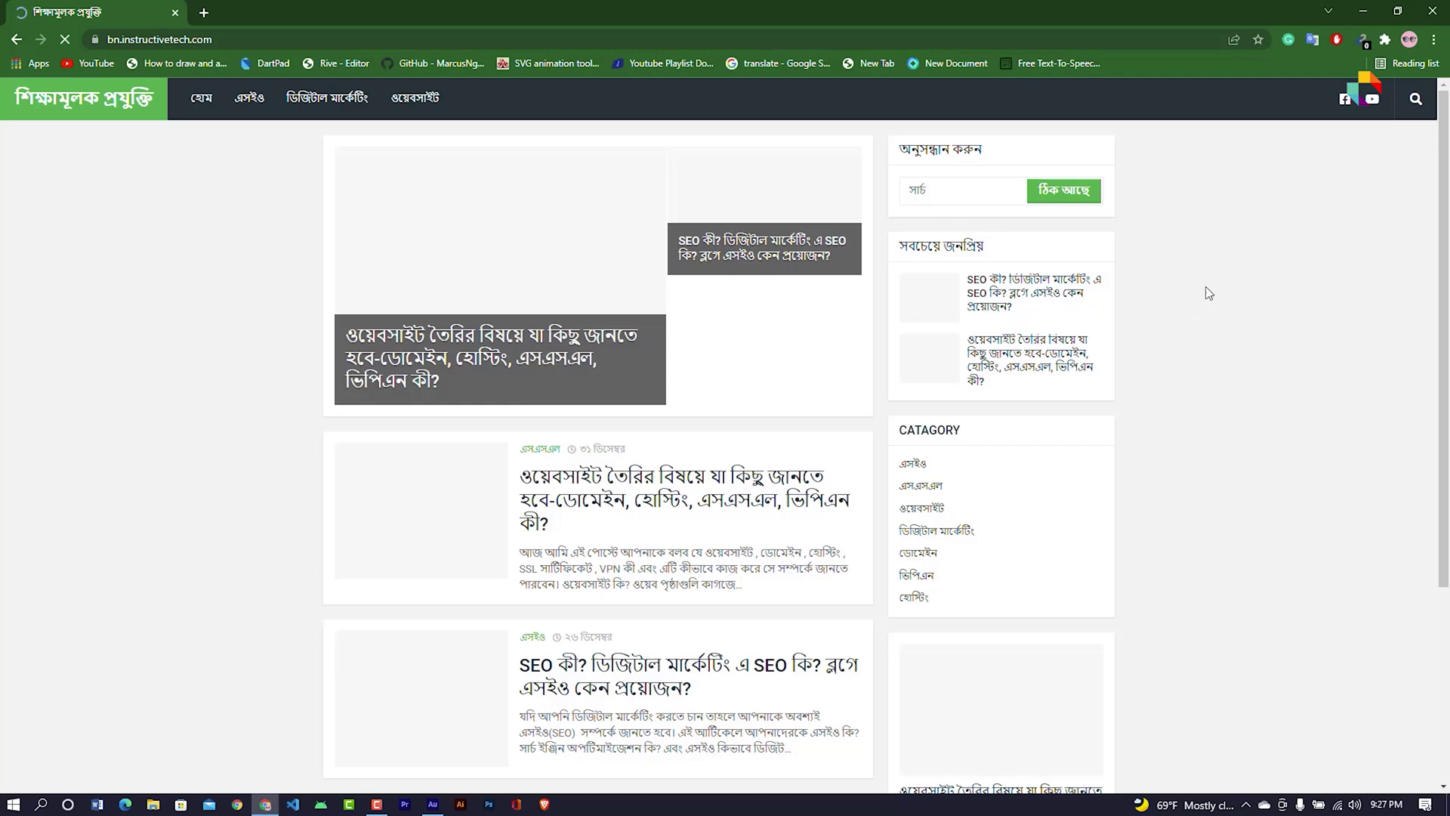
pyautogui.rightClick(1156, 215)
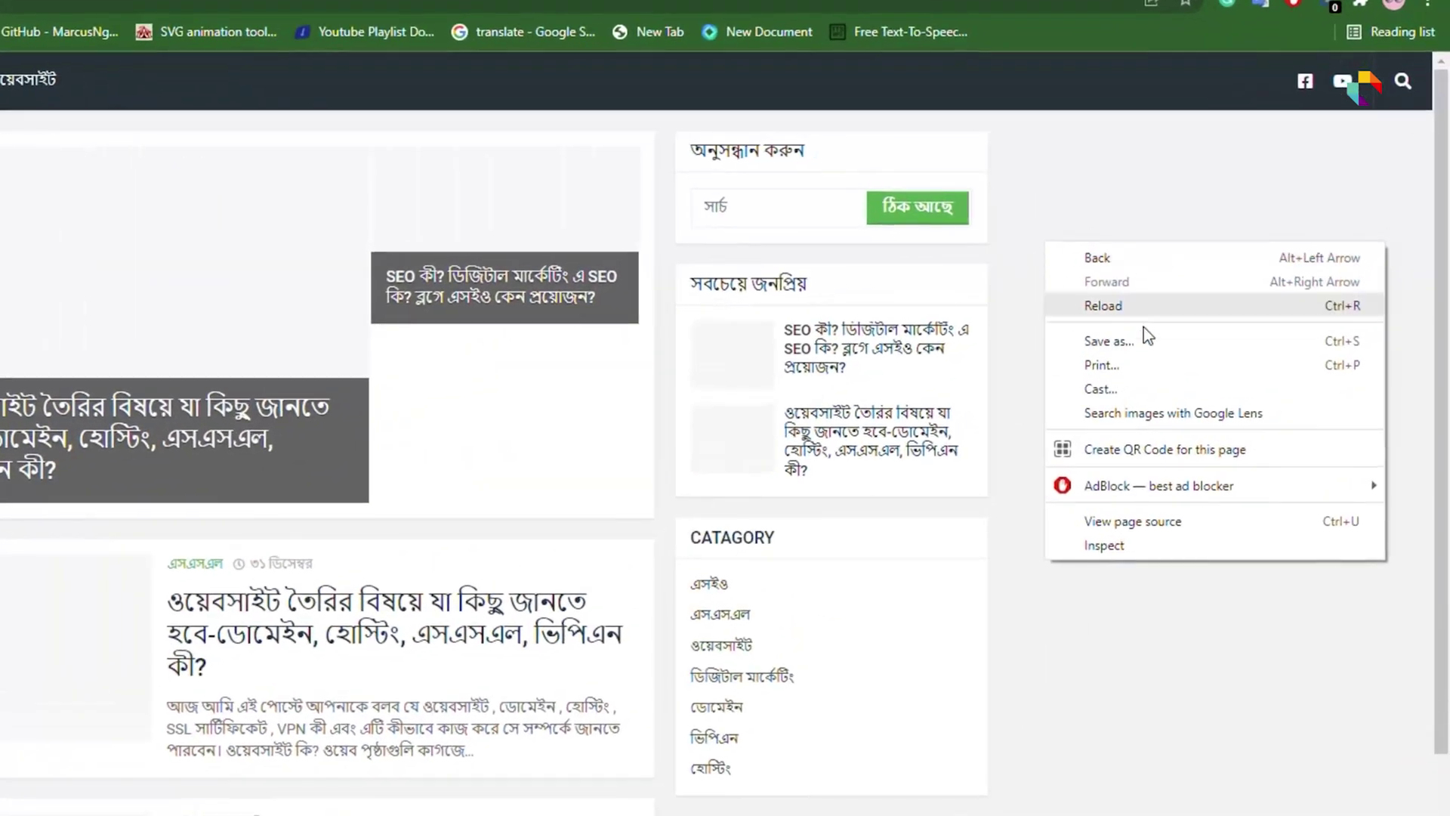
# Generate a desktop Lighthouse report for bn.instructivetech.com from DevTools.
pyautogui.click(1144, 543)
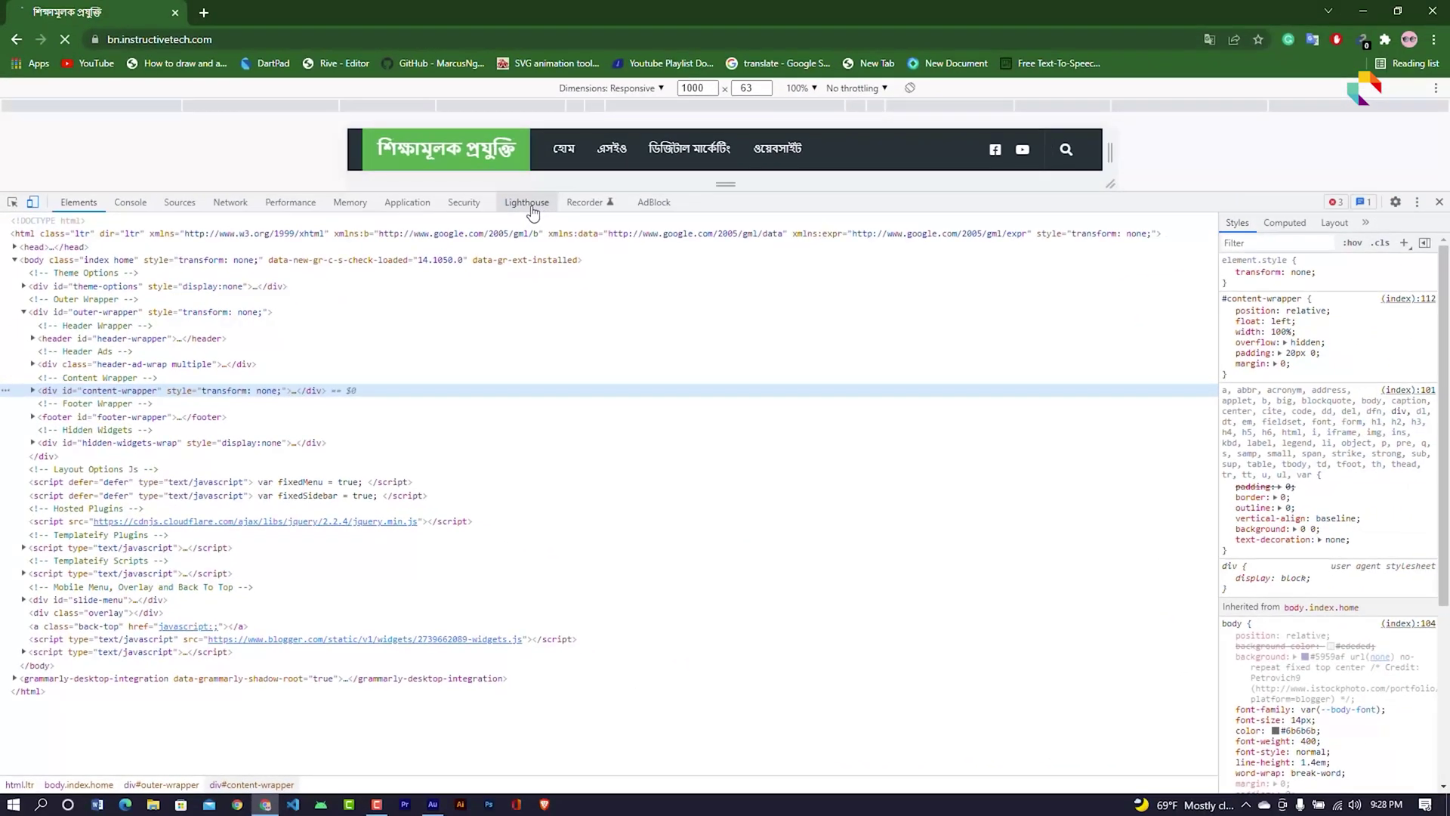
pyautogui.click(526, 202)
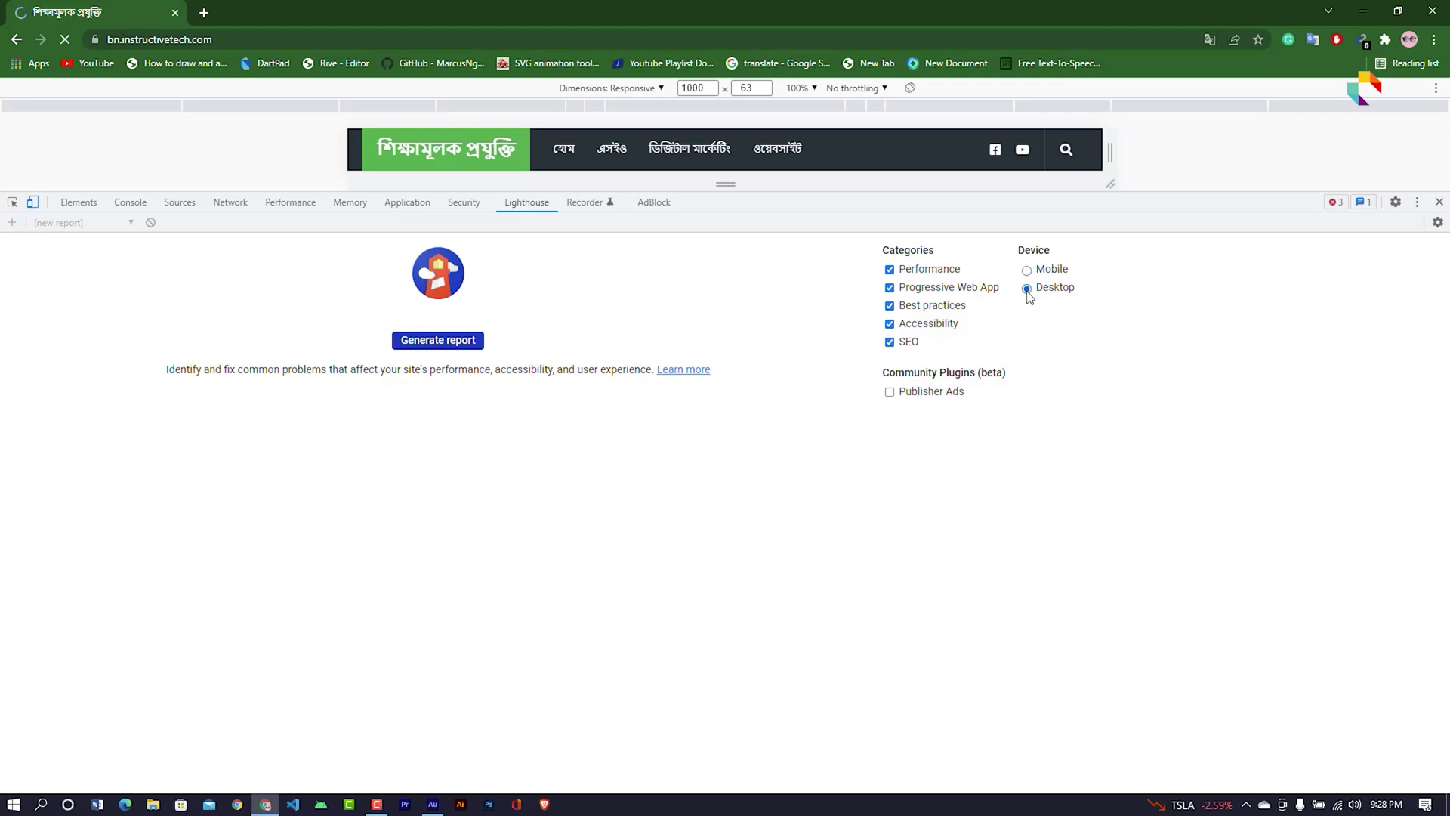
pyautogui.click(446, 348)
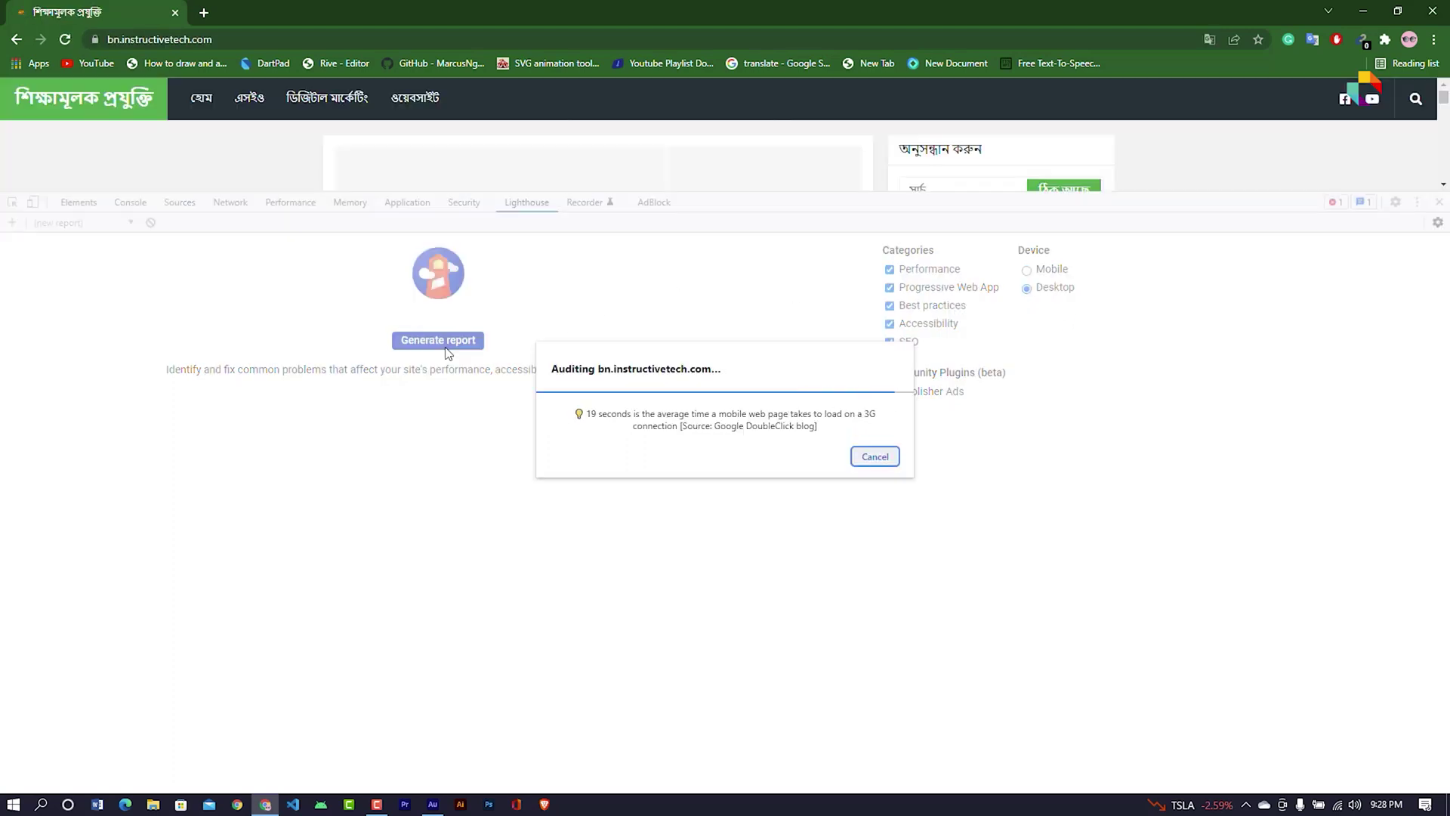